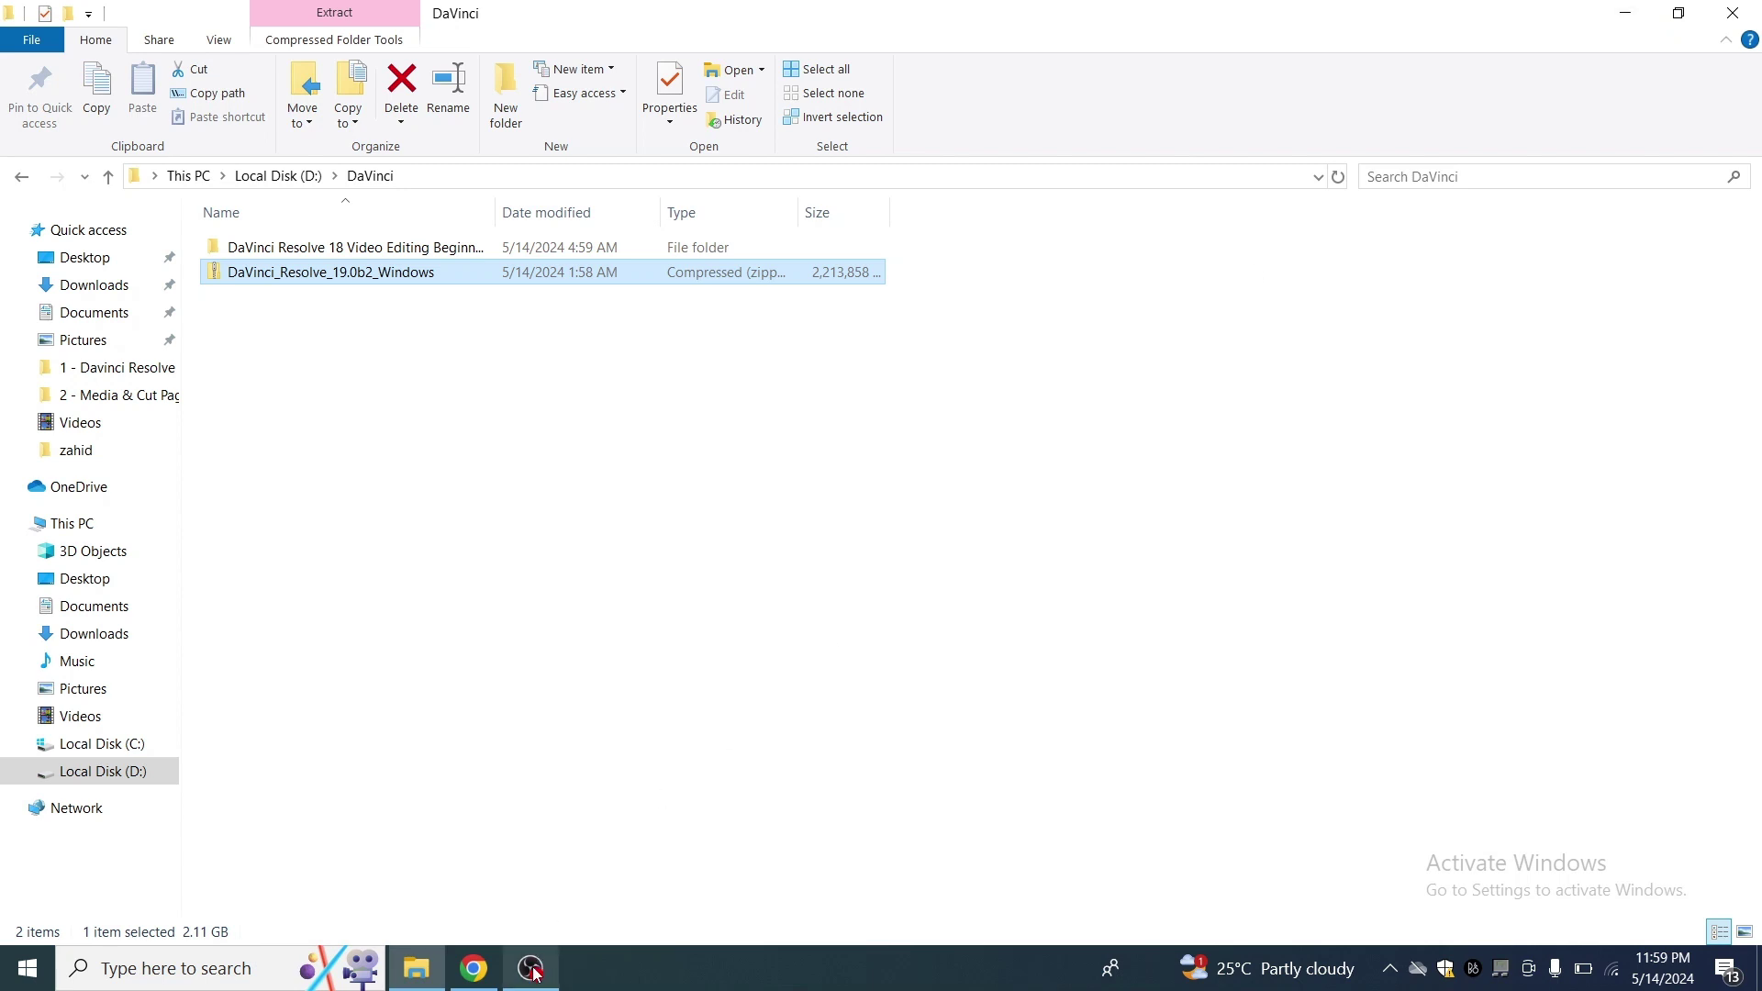
# Switch from the DaVinci folder in File Explorer to Chrome's new tab page.
pyautogui.moveTo(537, 972)
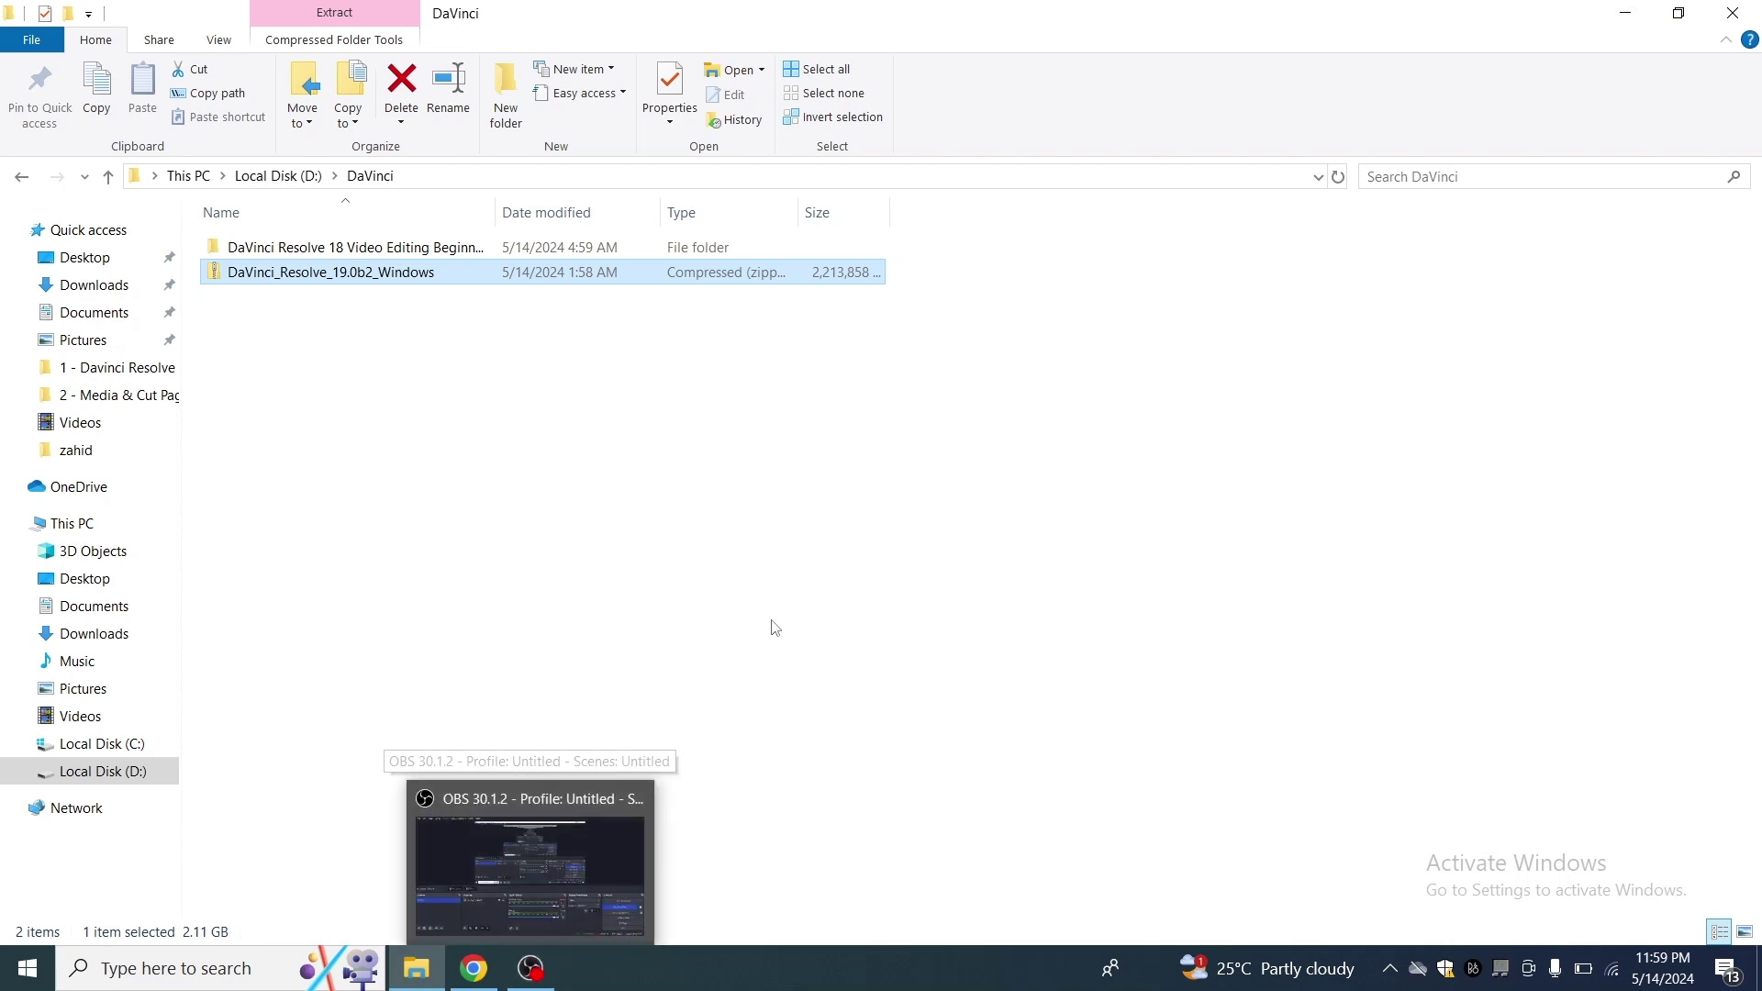
pyautogui.click(473, 968)
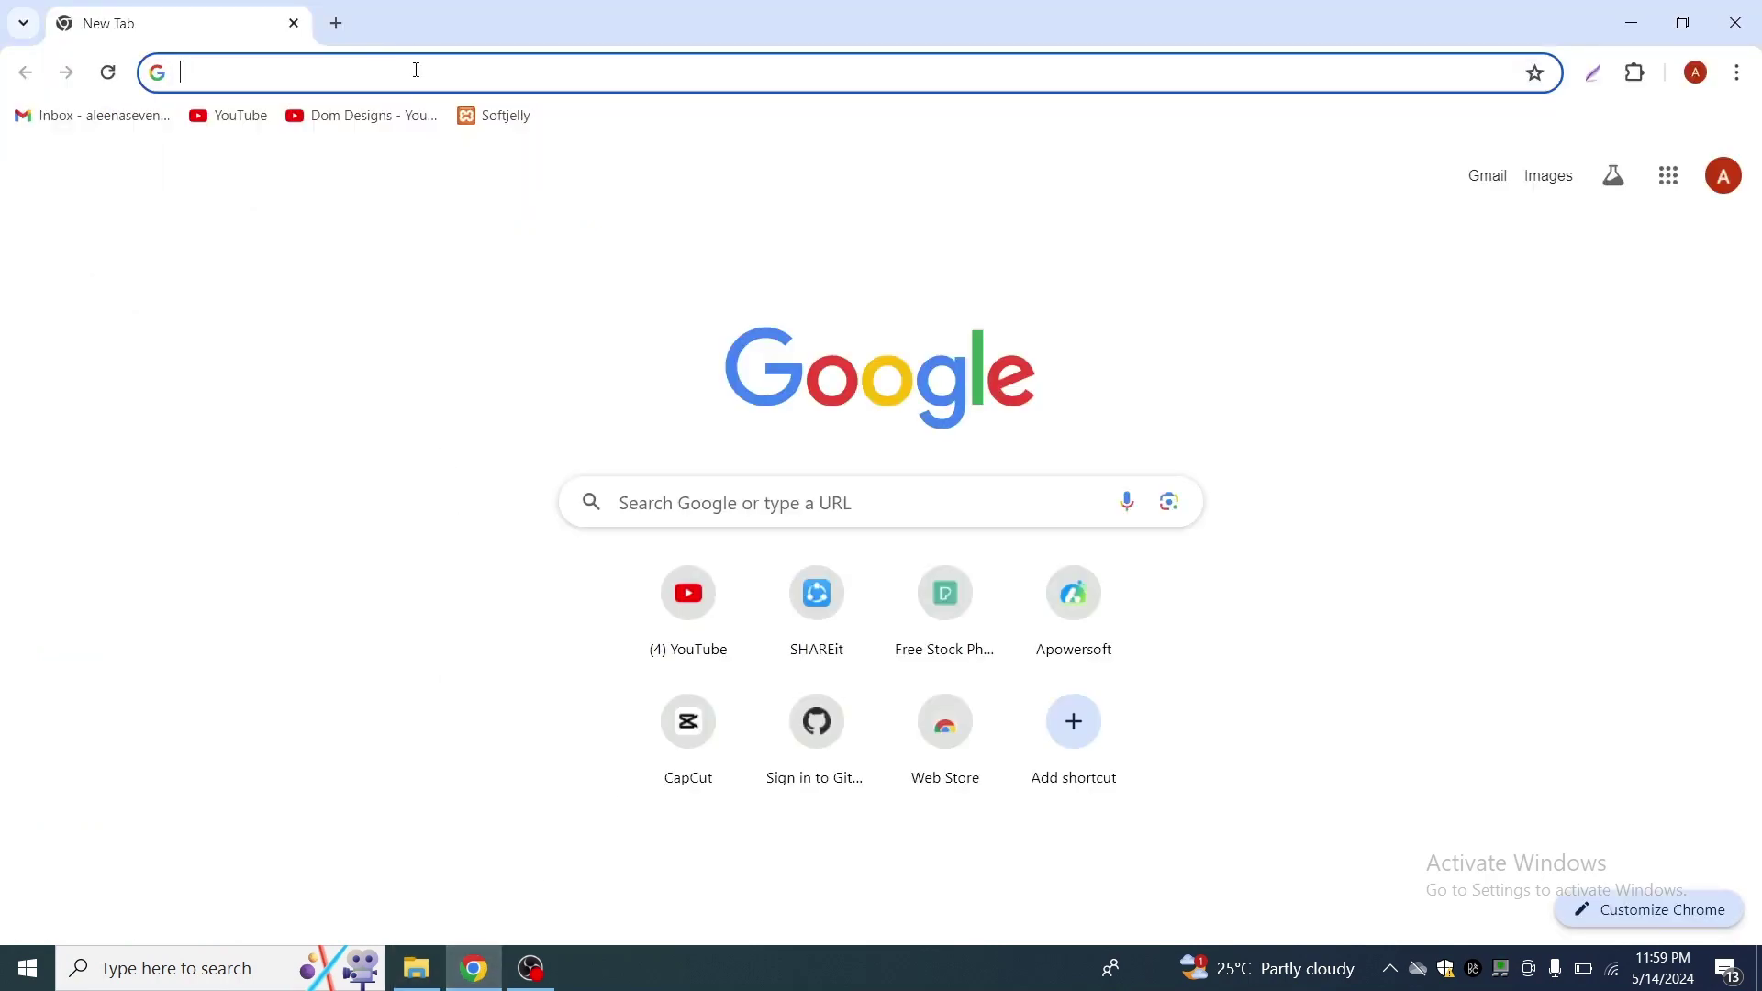
# Re-run the 'davinci resolve download' search from the address bar's history suggestions.
pyautogui.click(416, 71)
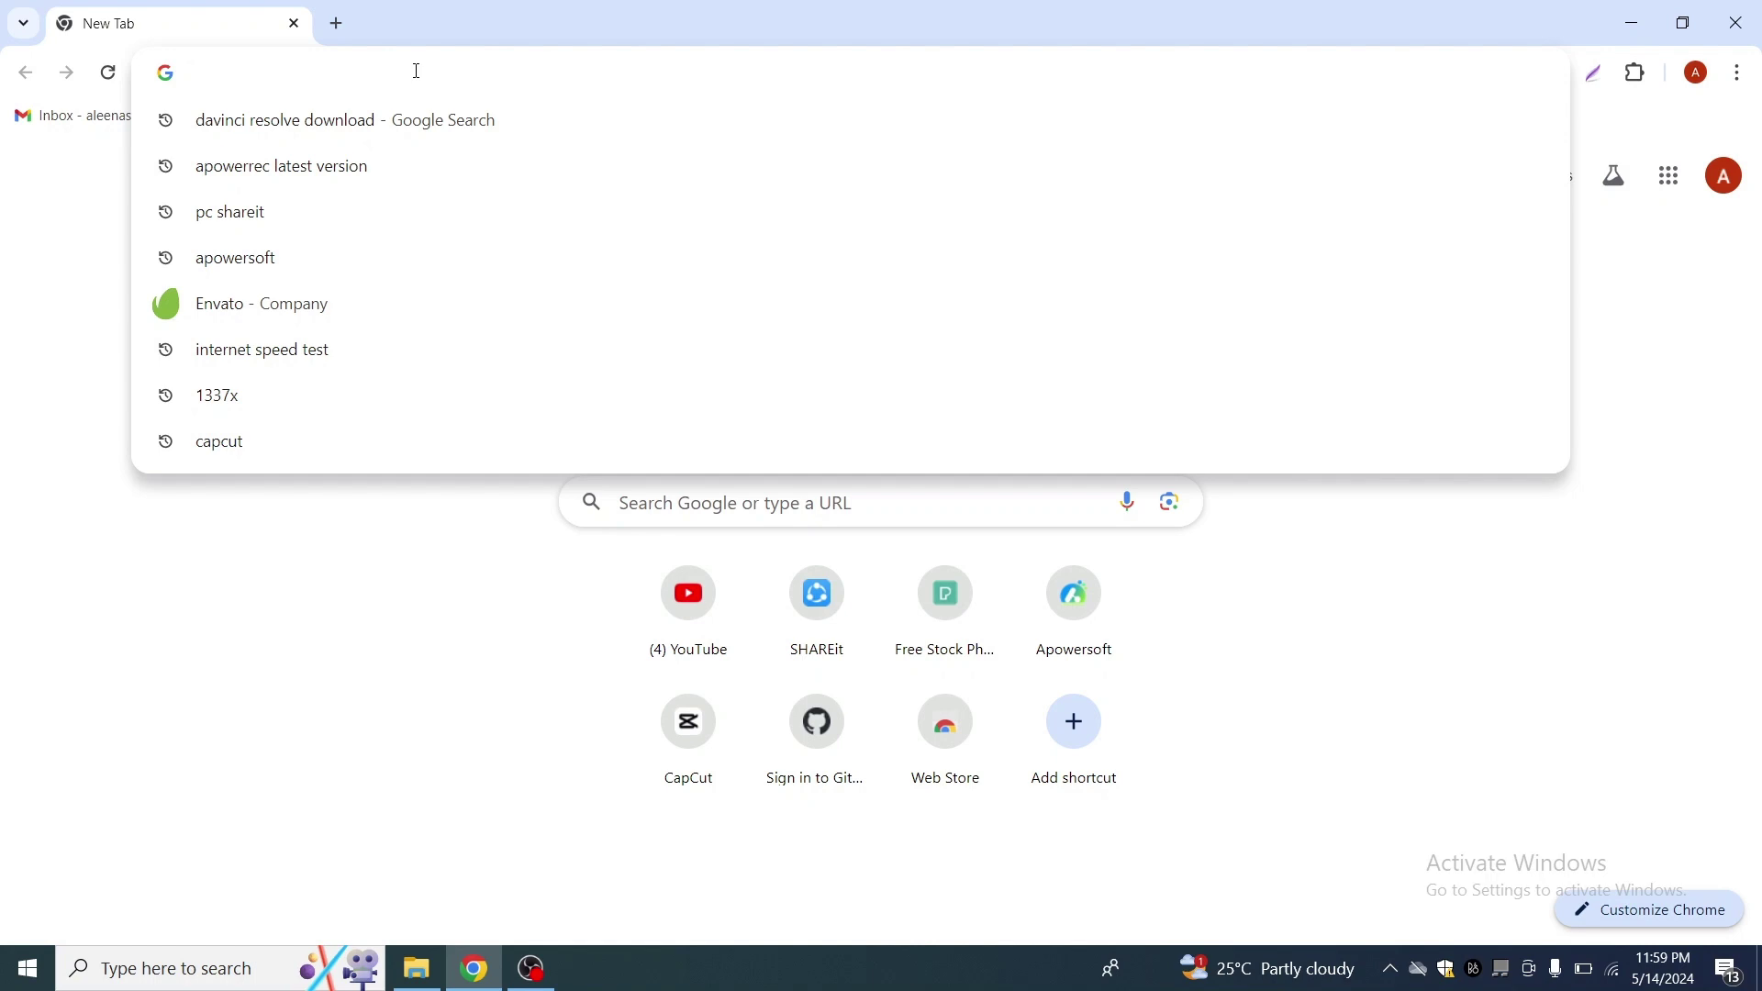
pyautogui.click(298, 122)
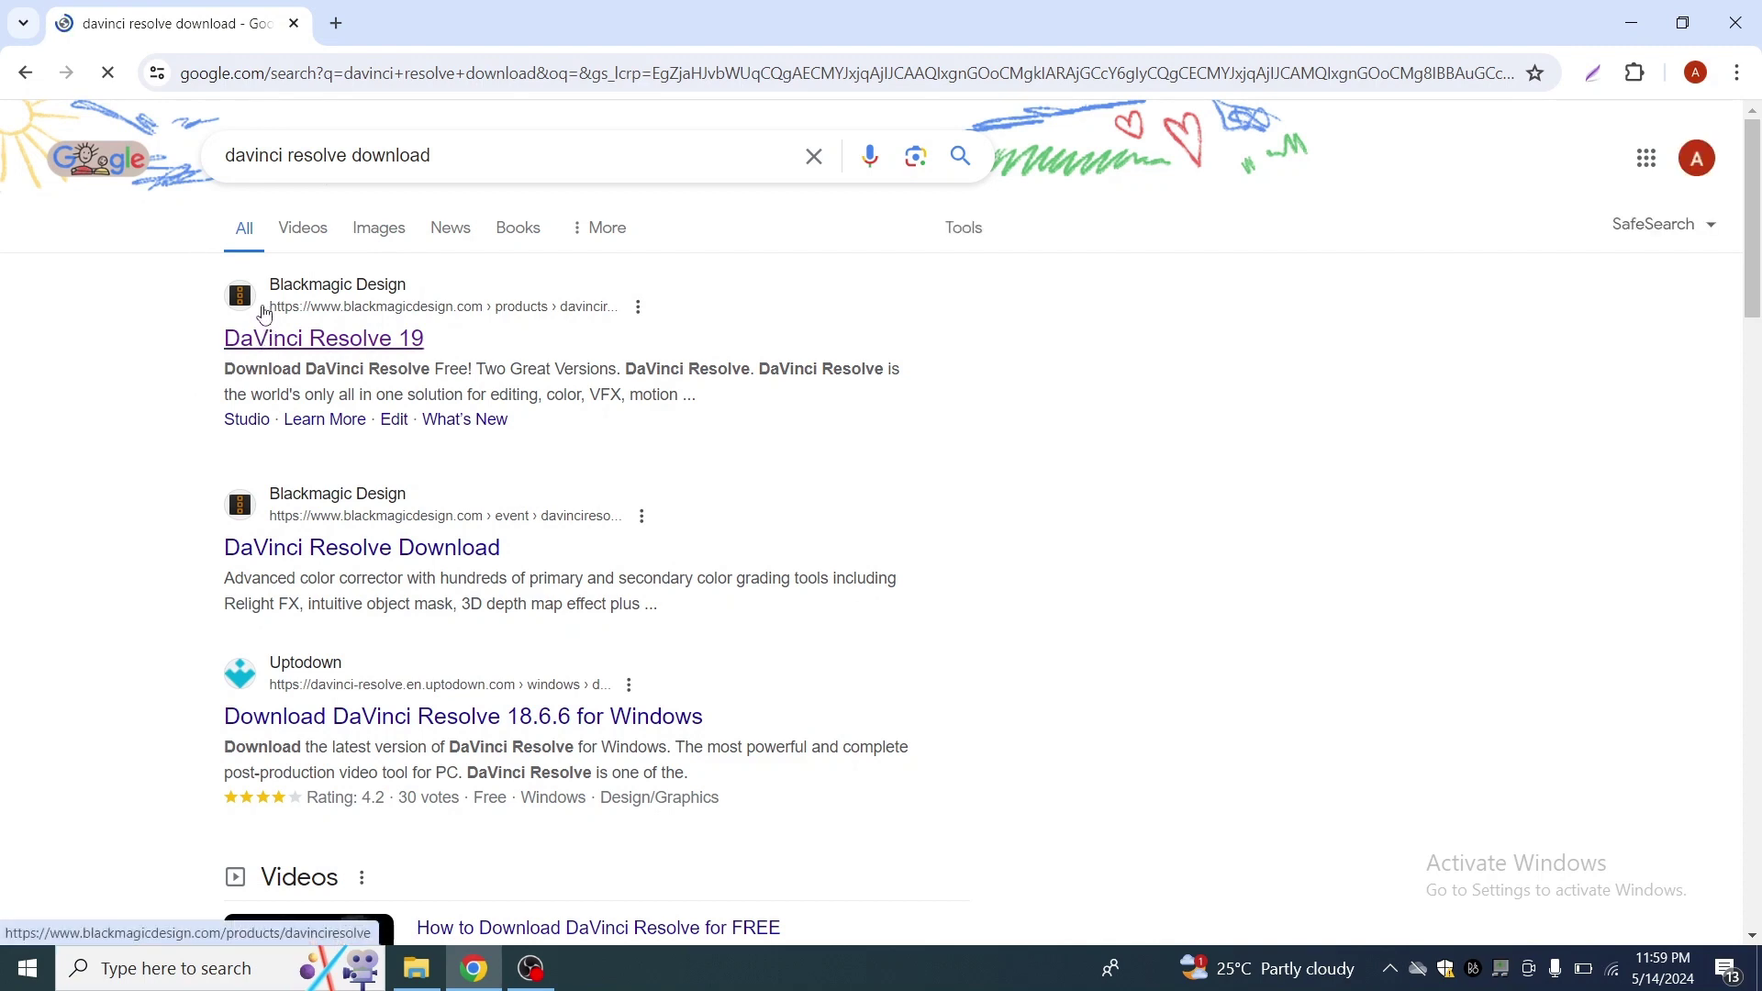
pyautogui.tripleClick(188, 308)
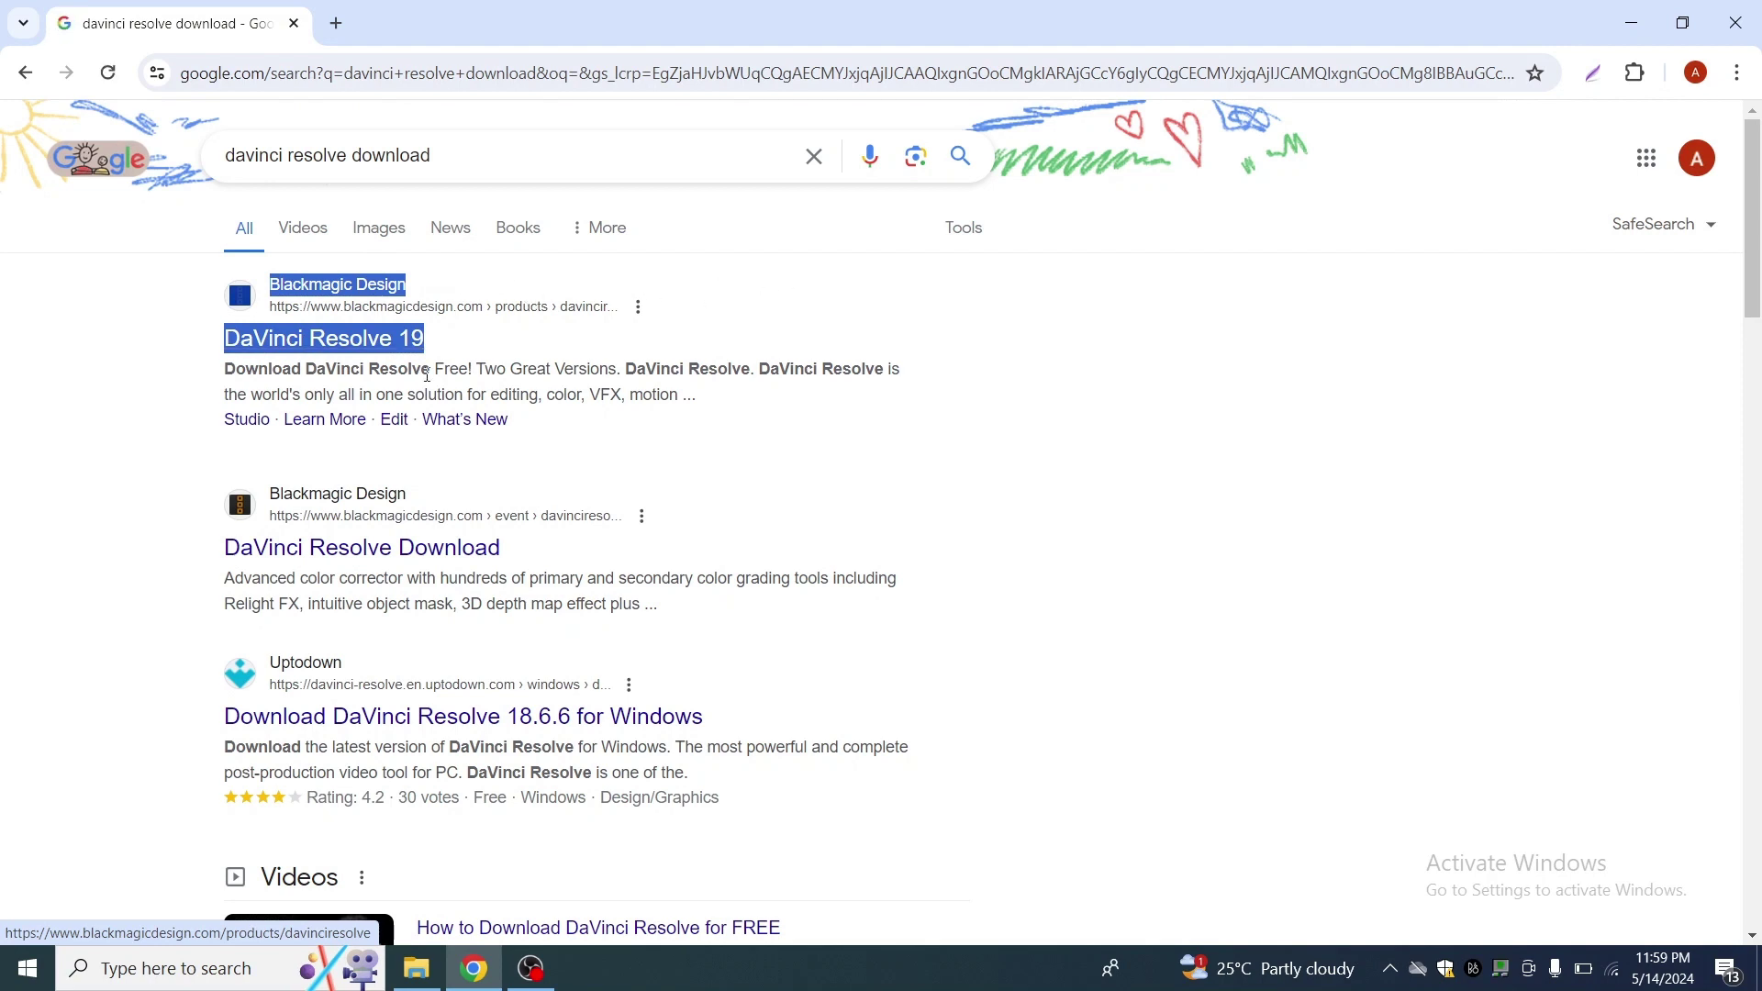
pyautogui.click(158, 451)
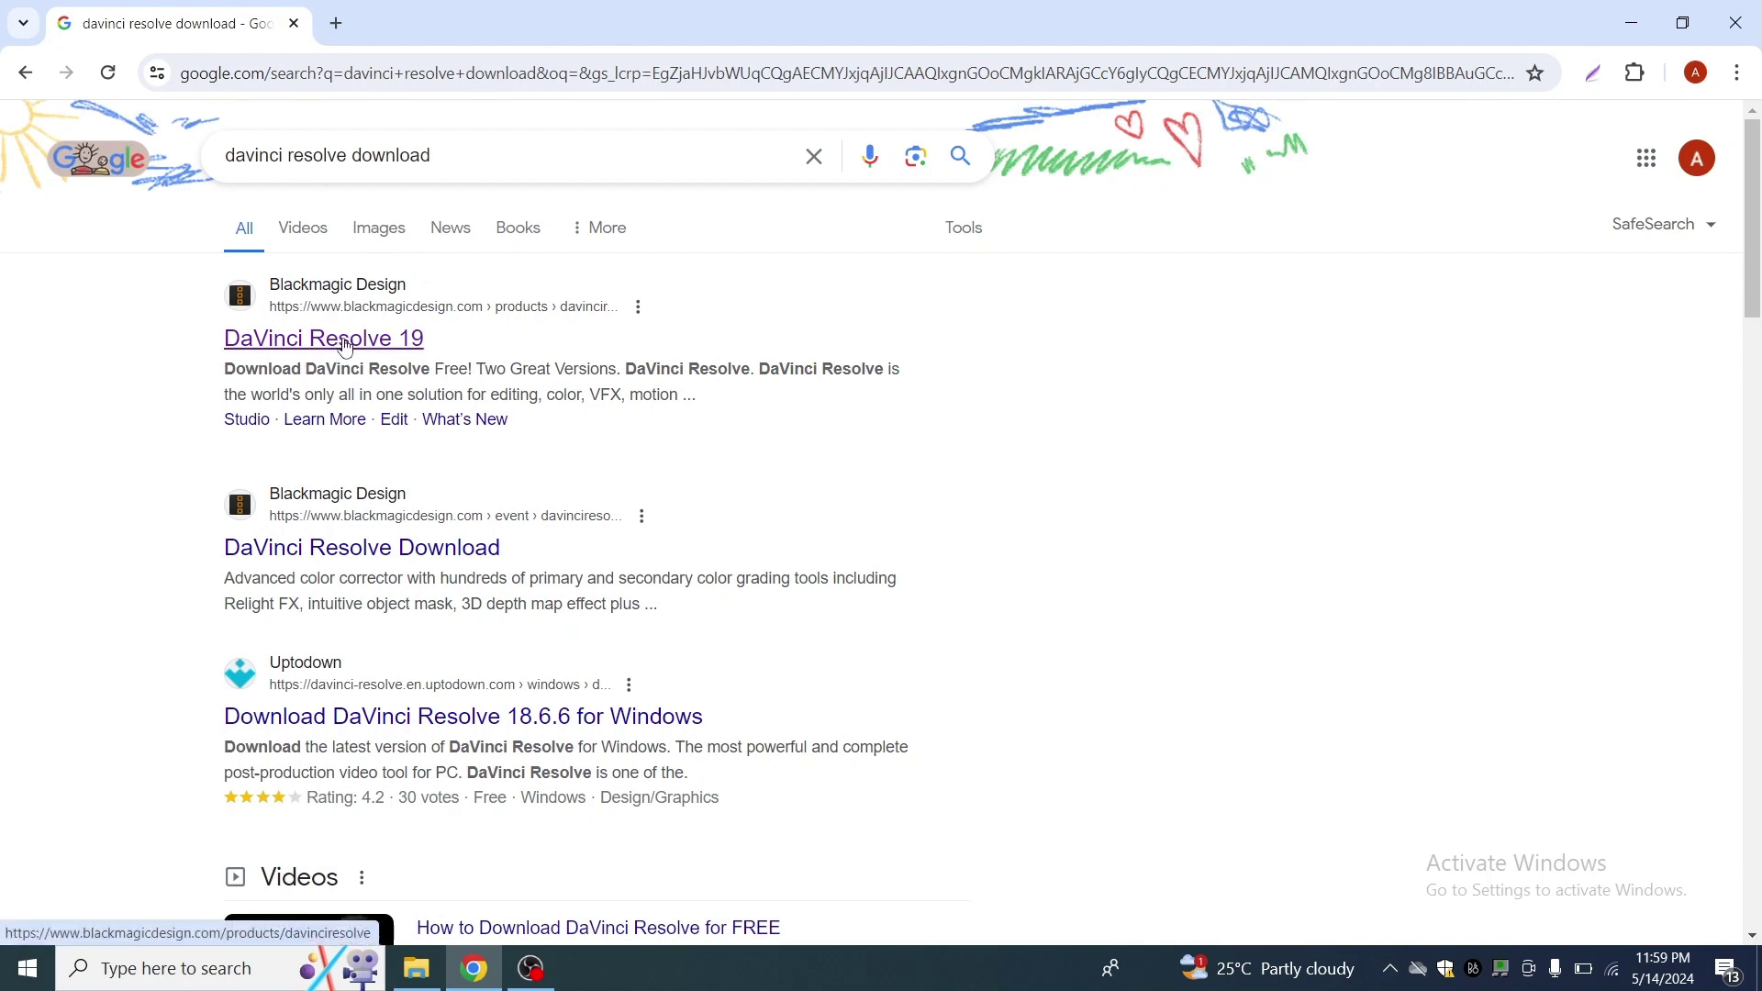
# Open Blackmagic's DaVinci Resolve 19 page and bring up its Free Download Now options.
pyautogui.click(345, 346)
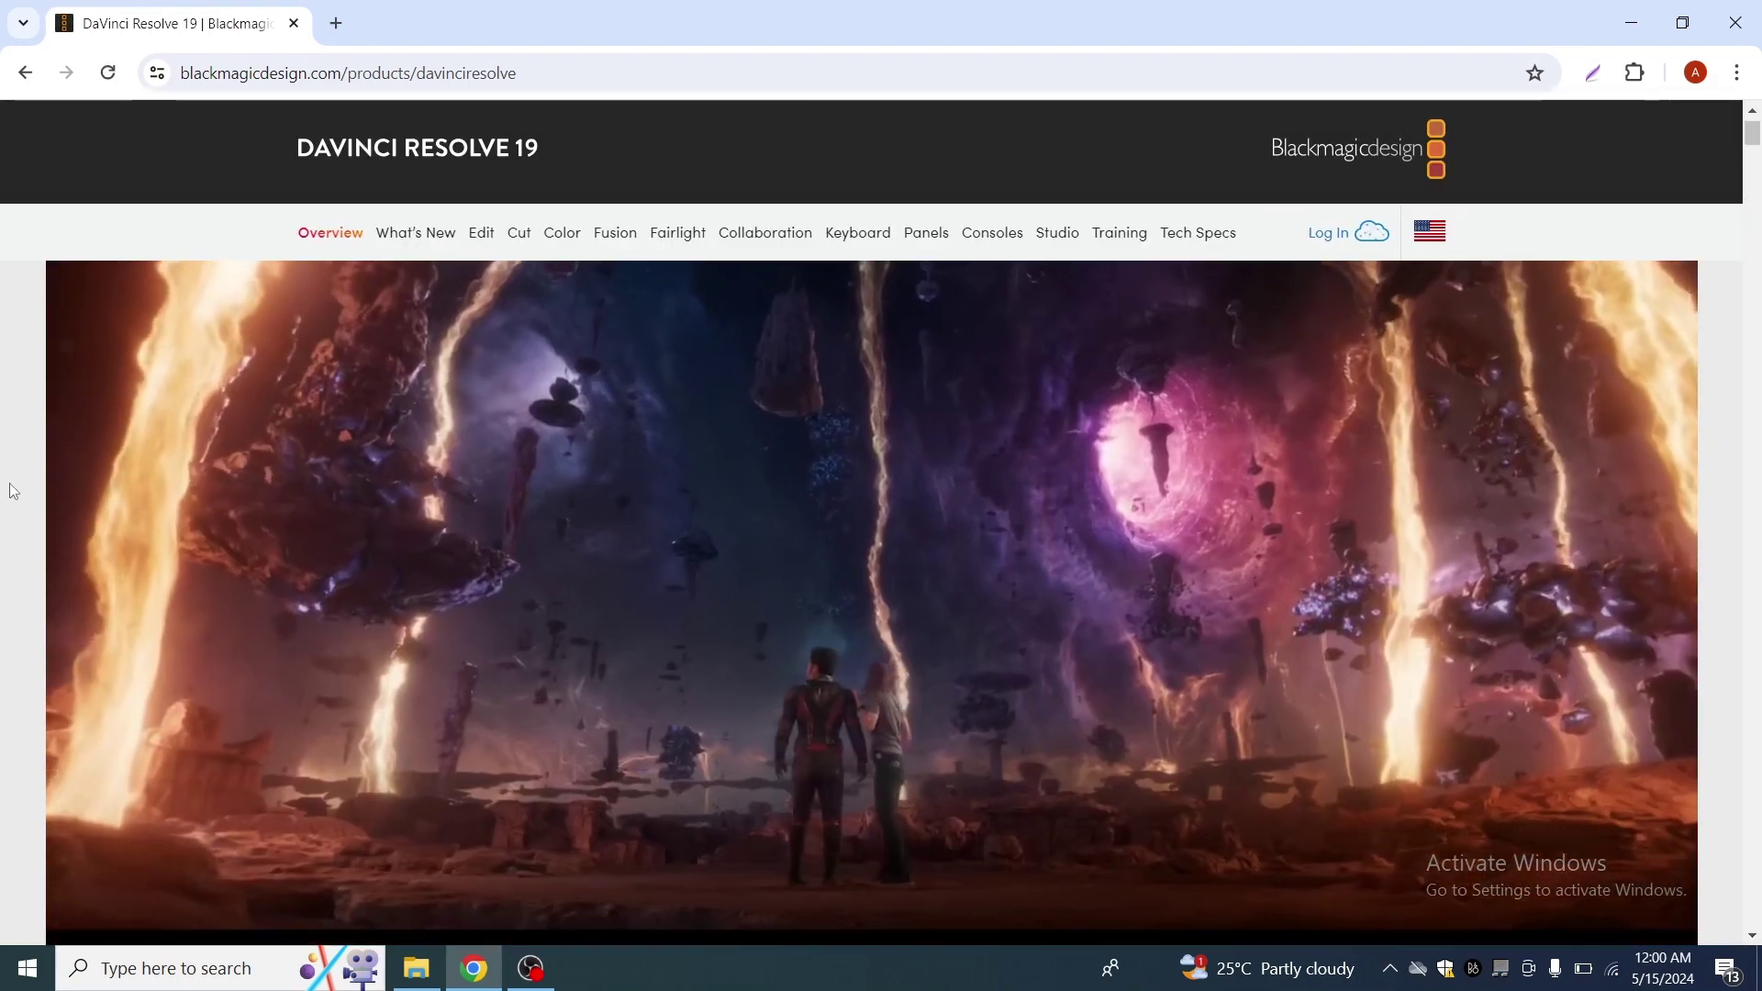
pyautogui.scroll(-2, 14, 491)
pyautogui.scroll(-3, 14, 491)
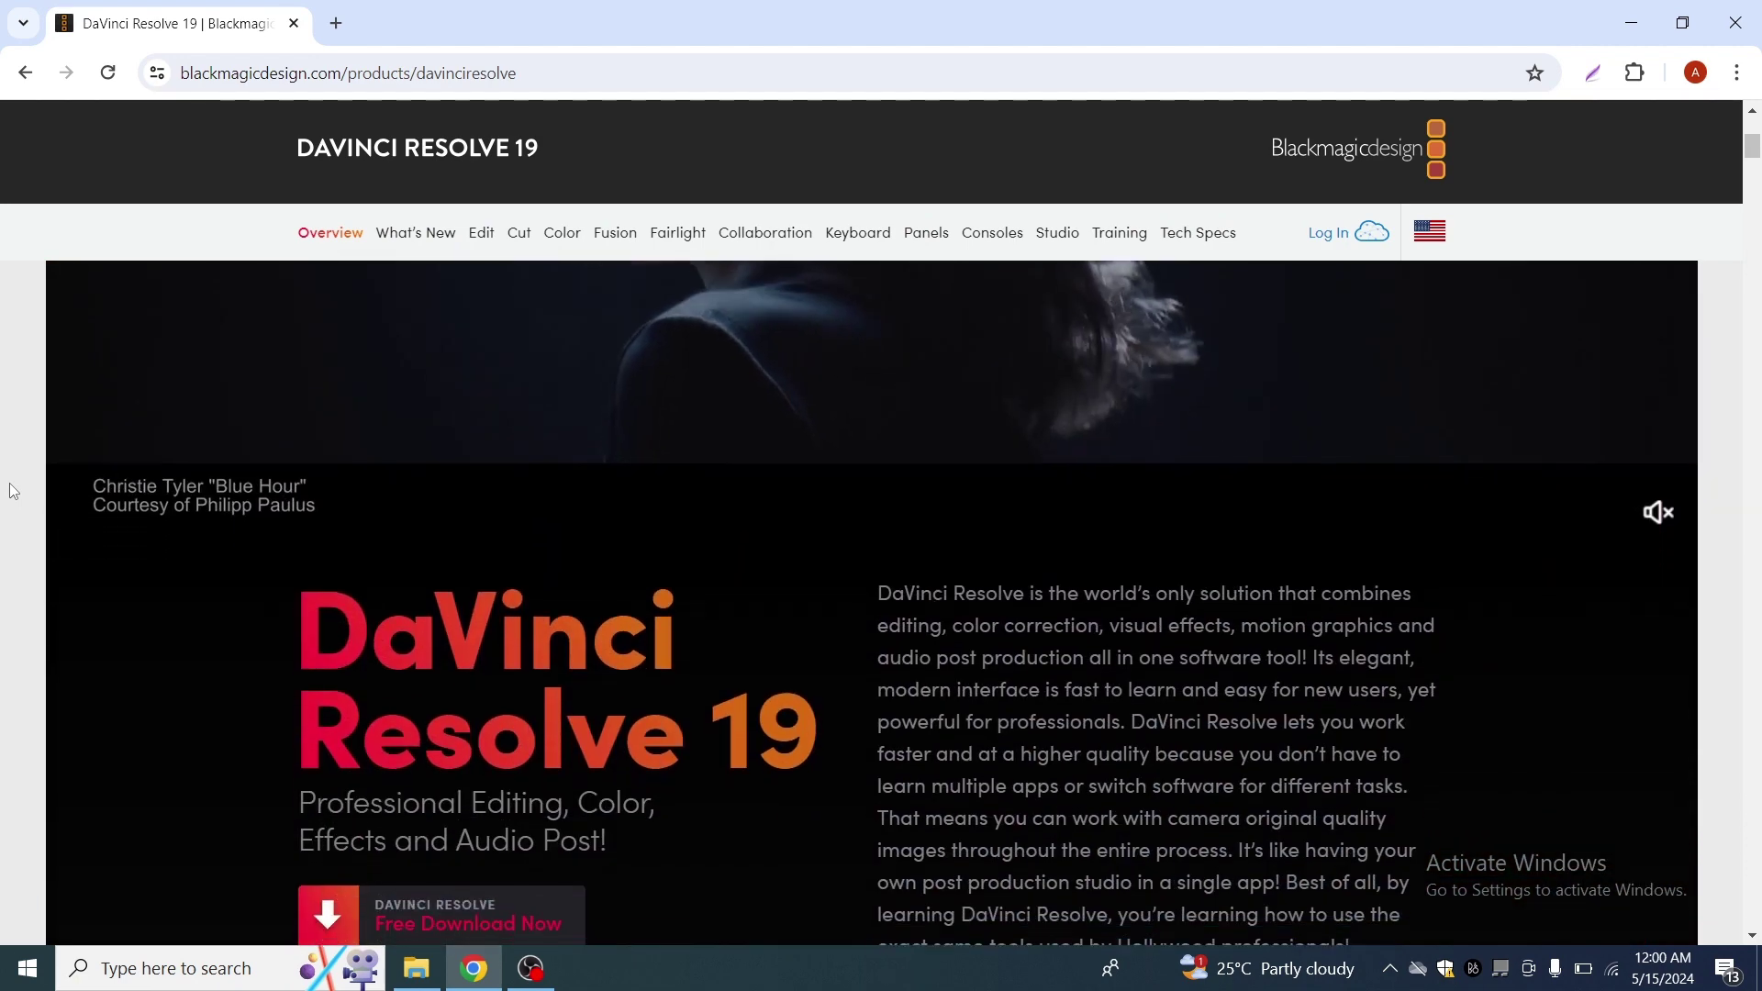
pyautogui.scroll(-2, 13, 491)
pyautogui.scroll(-2, 14, 491)
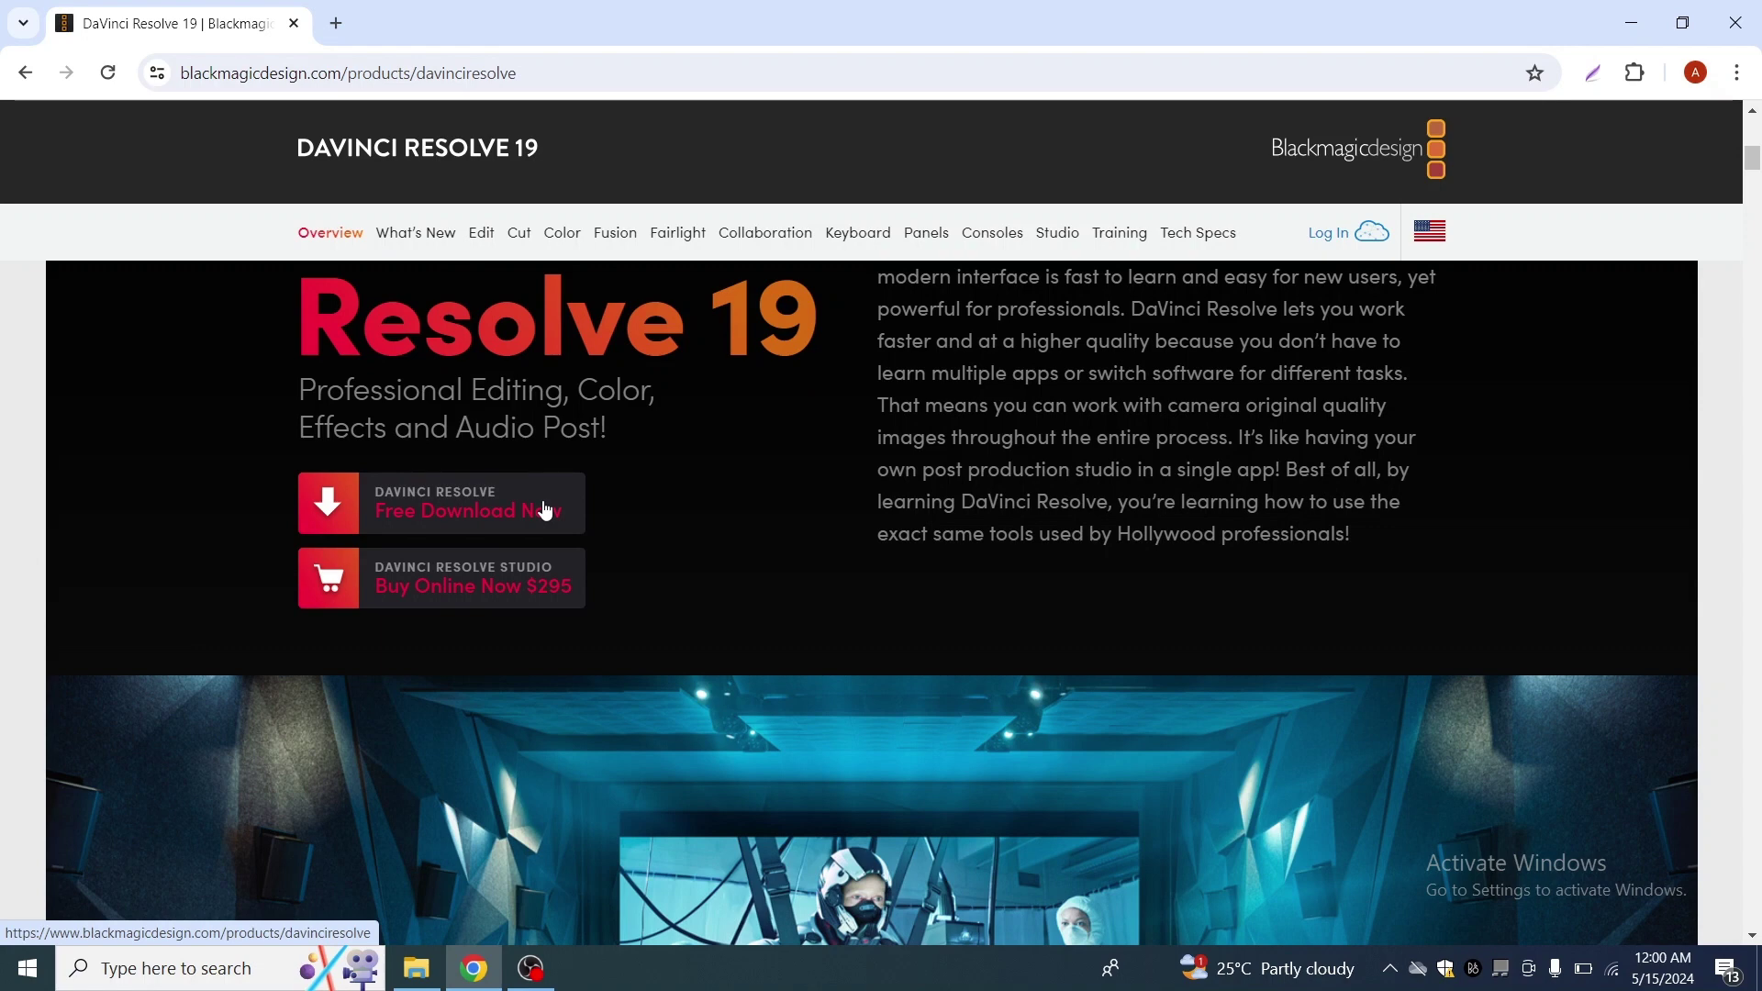
pyautogui.click(545, 510)
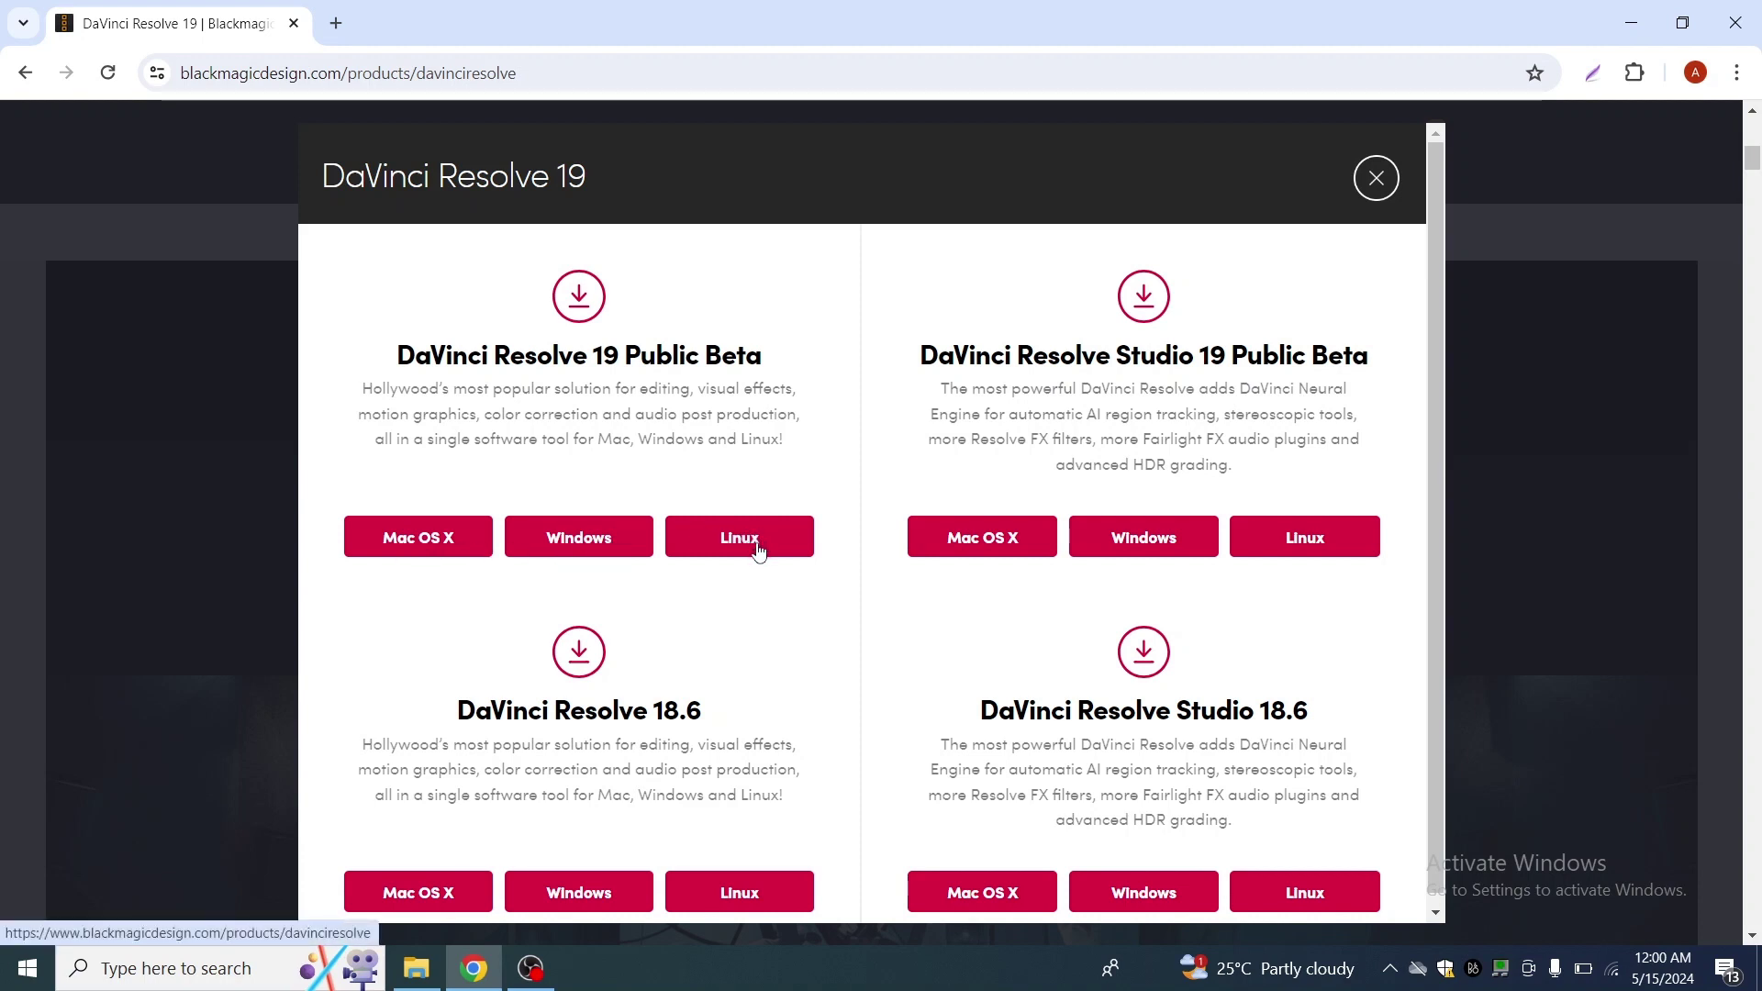
pyautogui.click(582, 555)
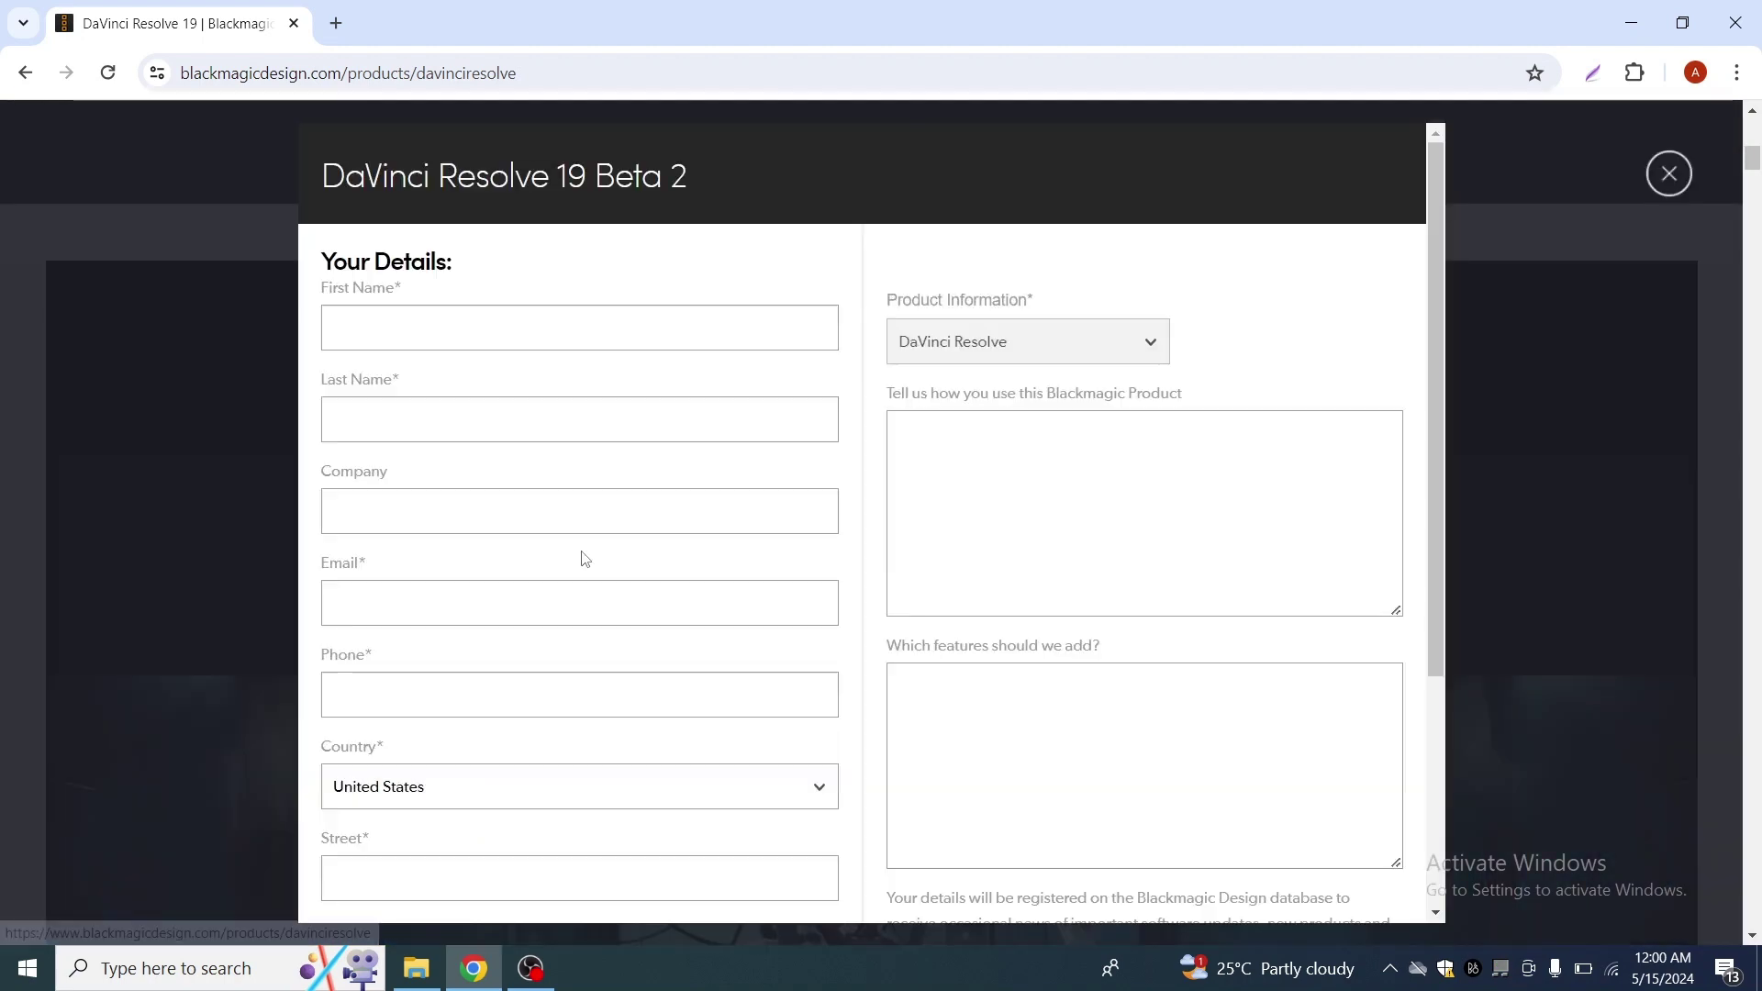
pyautogui.click(532, 321)
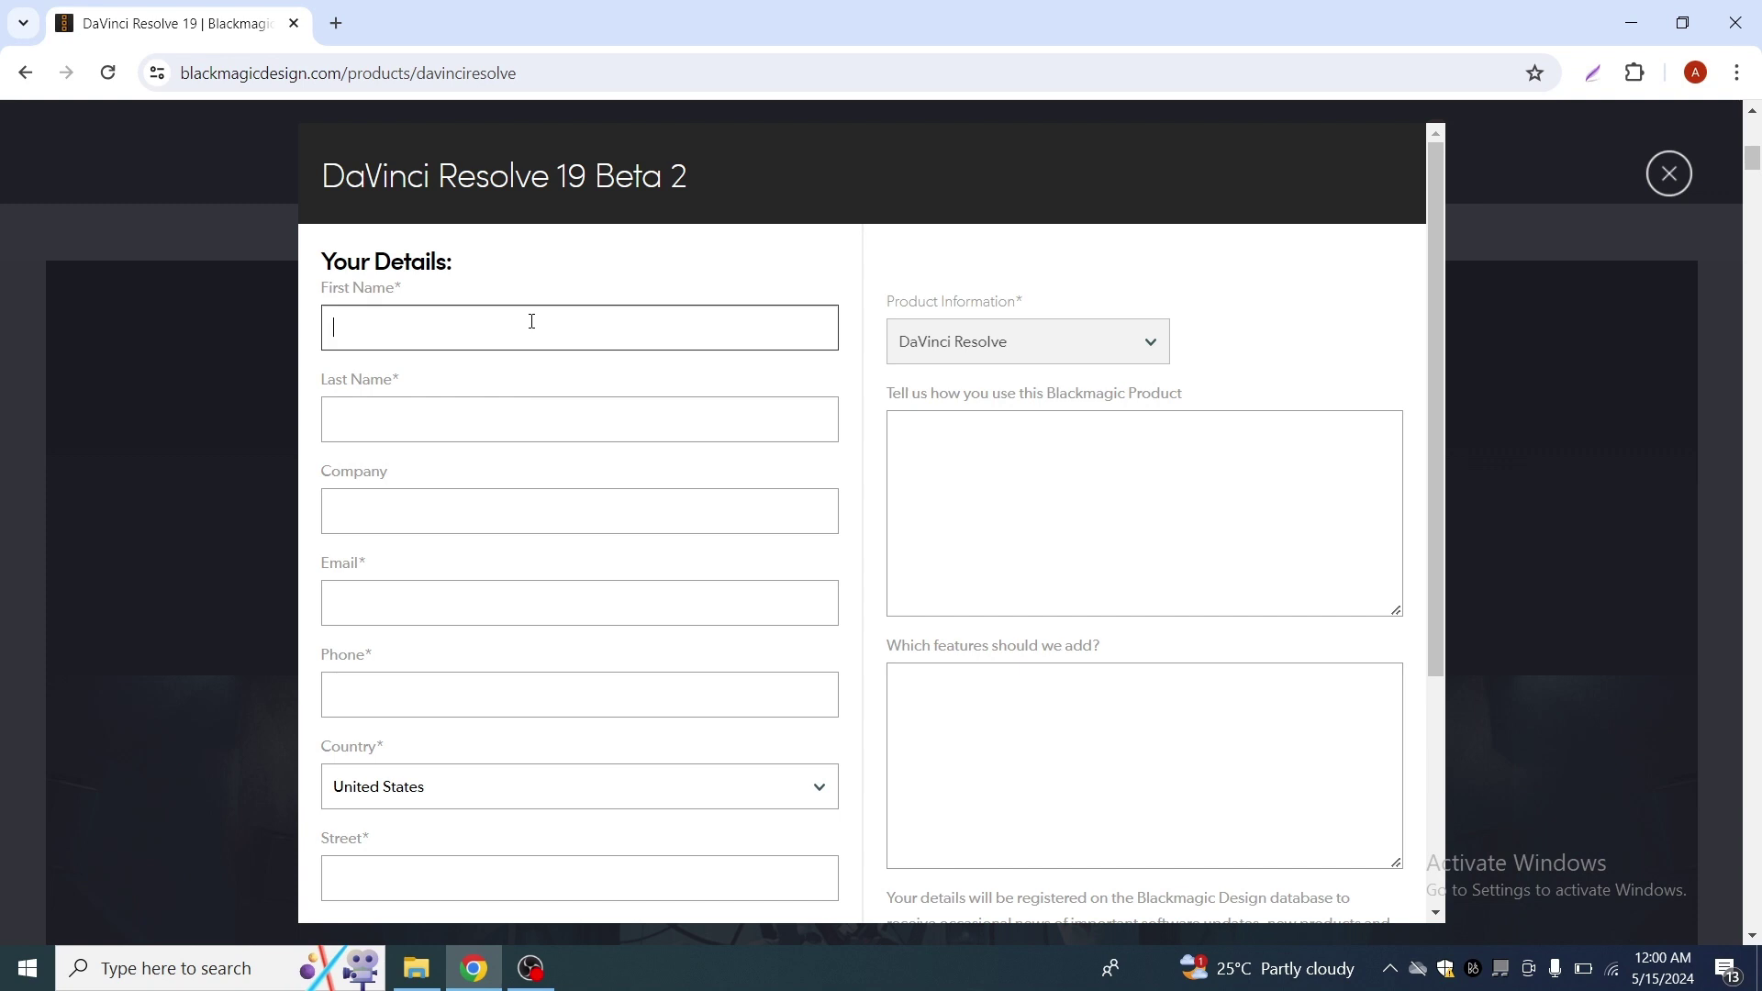
pyautogui.click(501, 412)
pyautogui.click(399, 526)
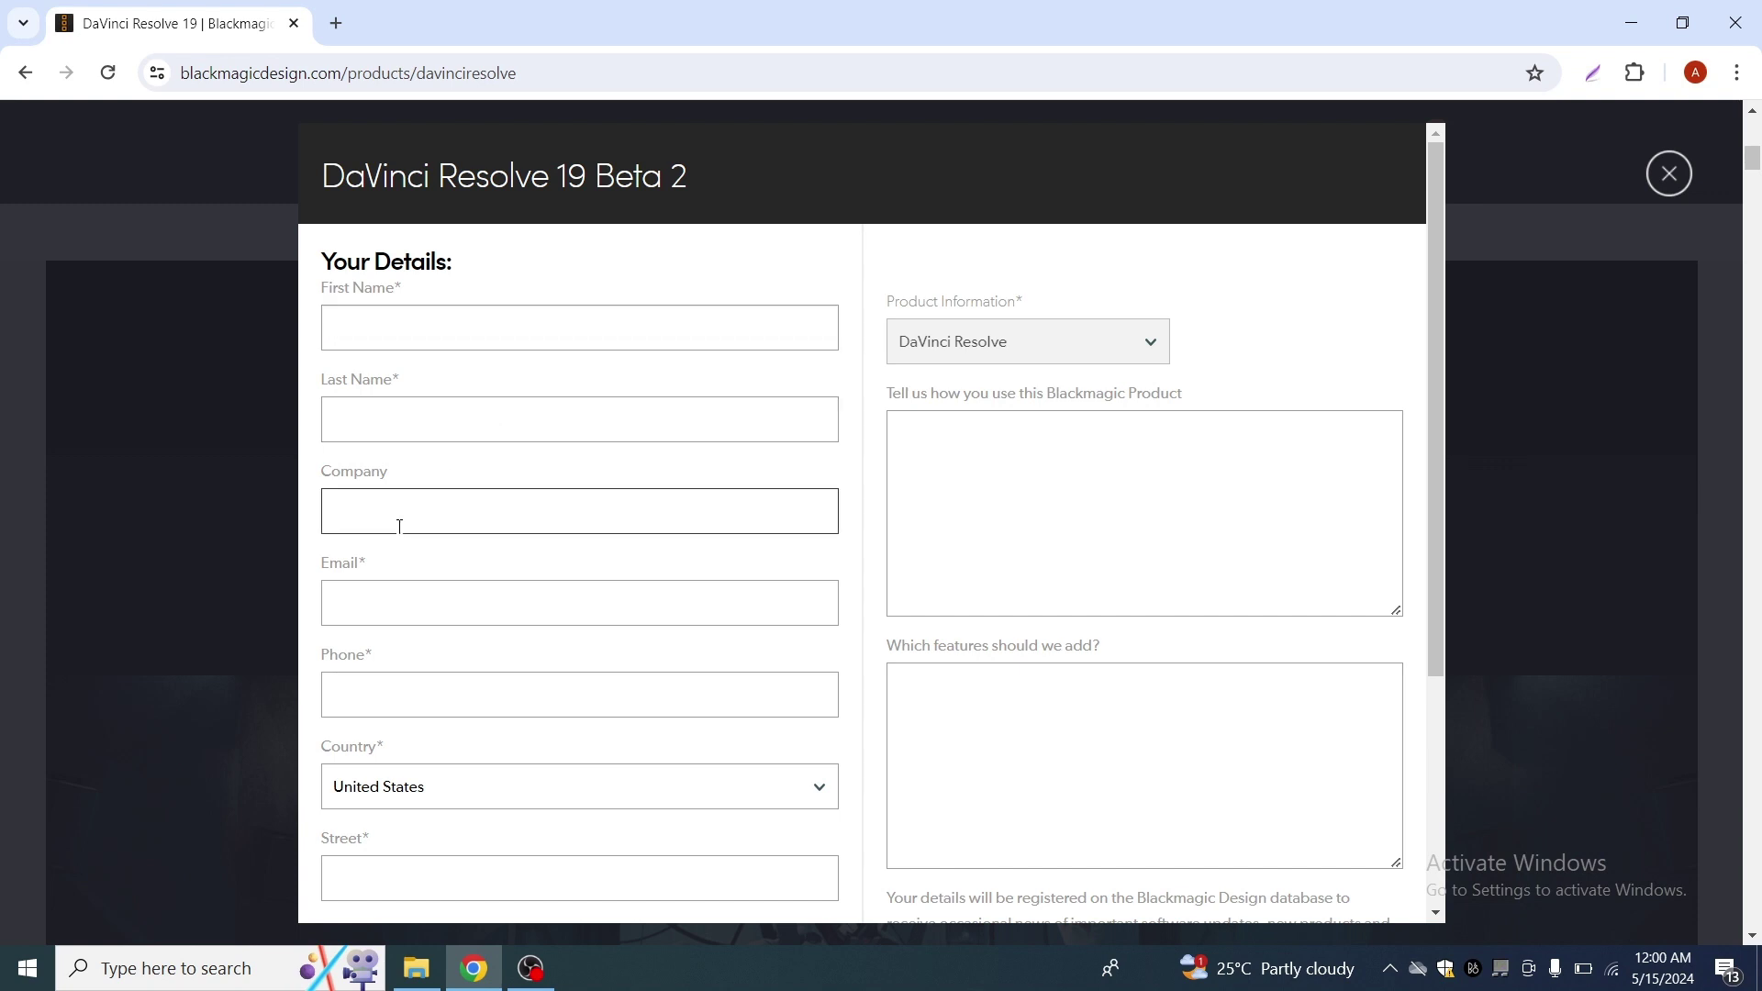
pyautogui.click(400, 601)
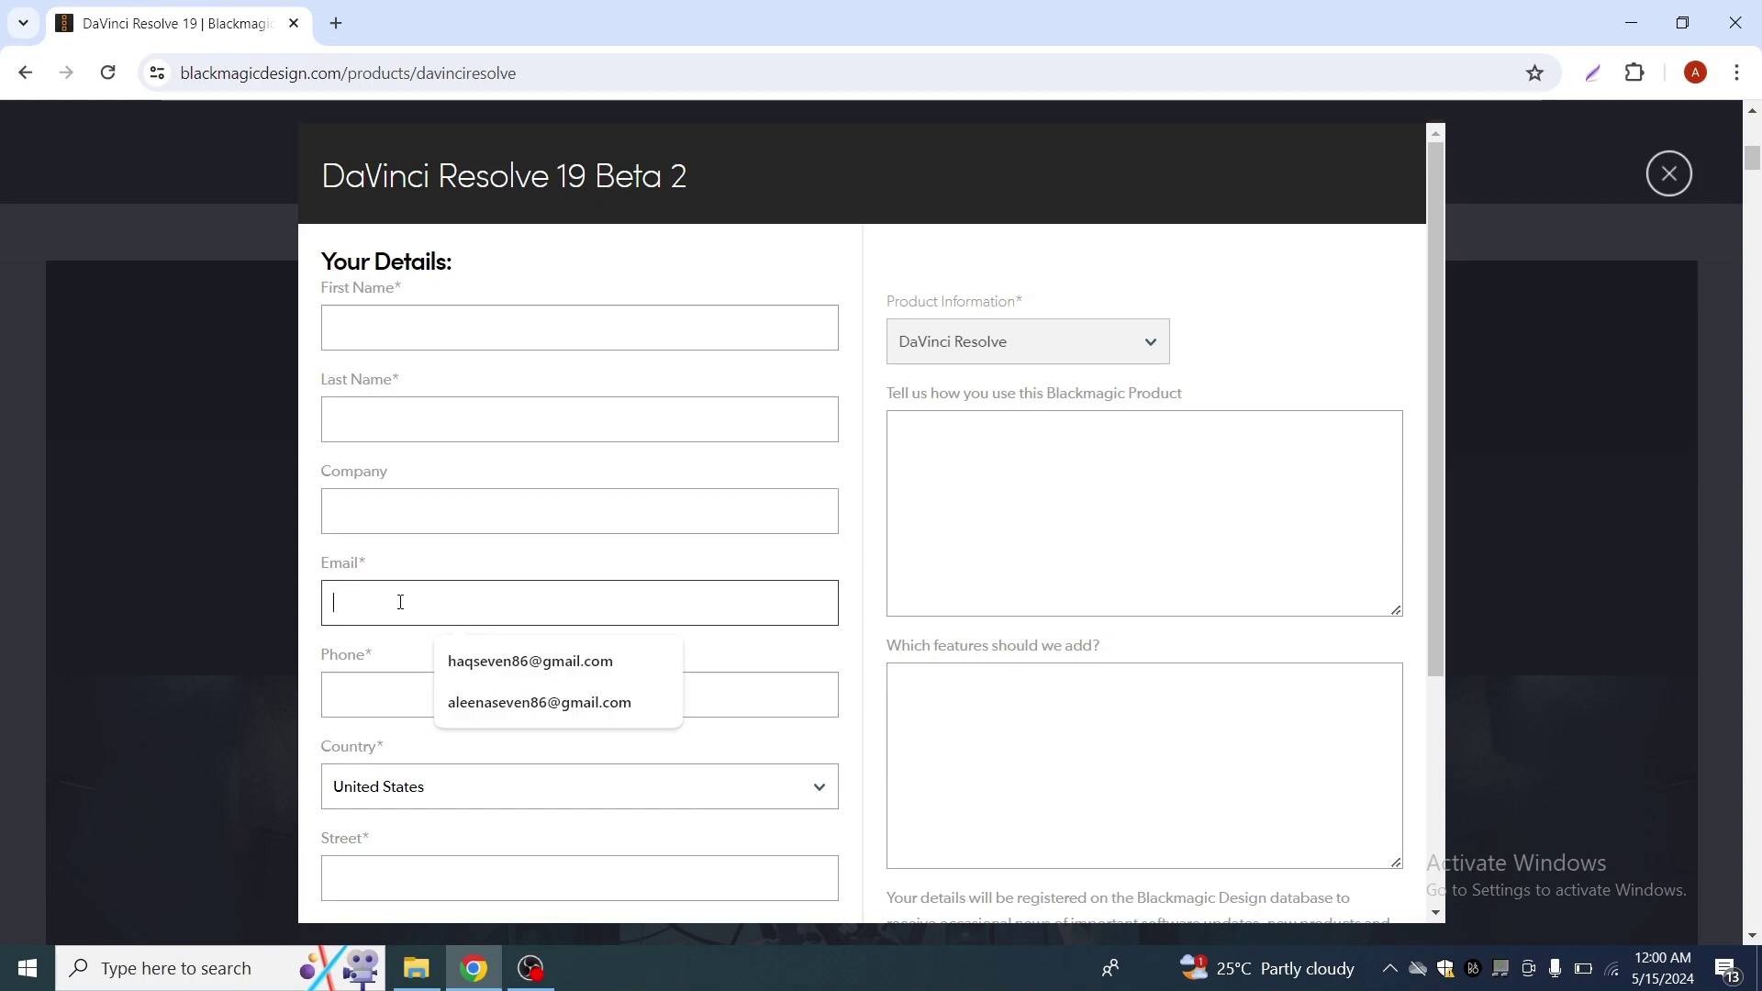
pyautogui.click(360, 729)
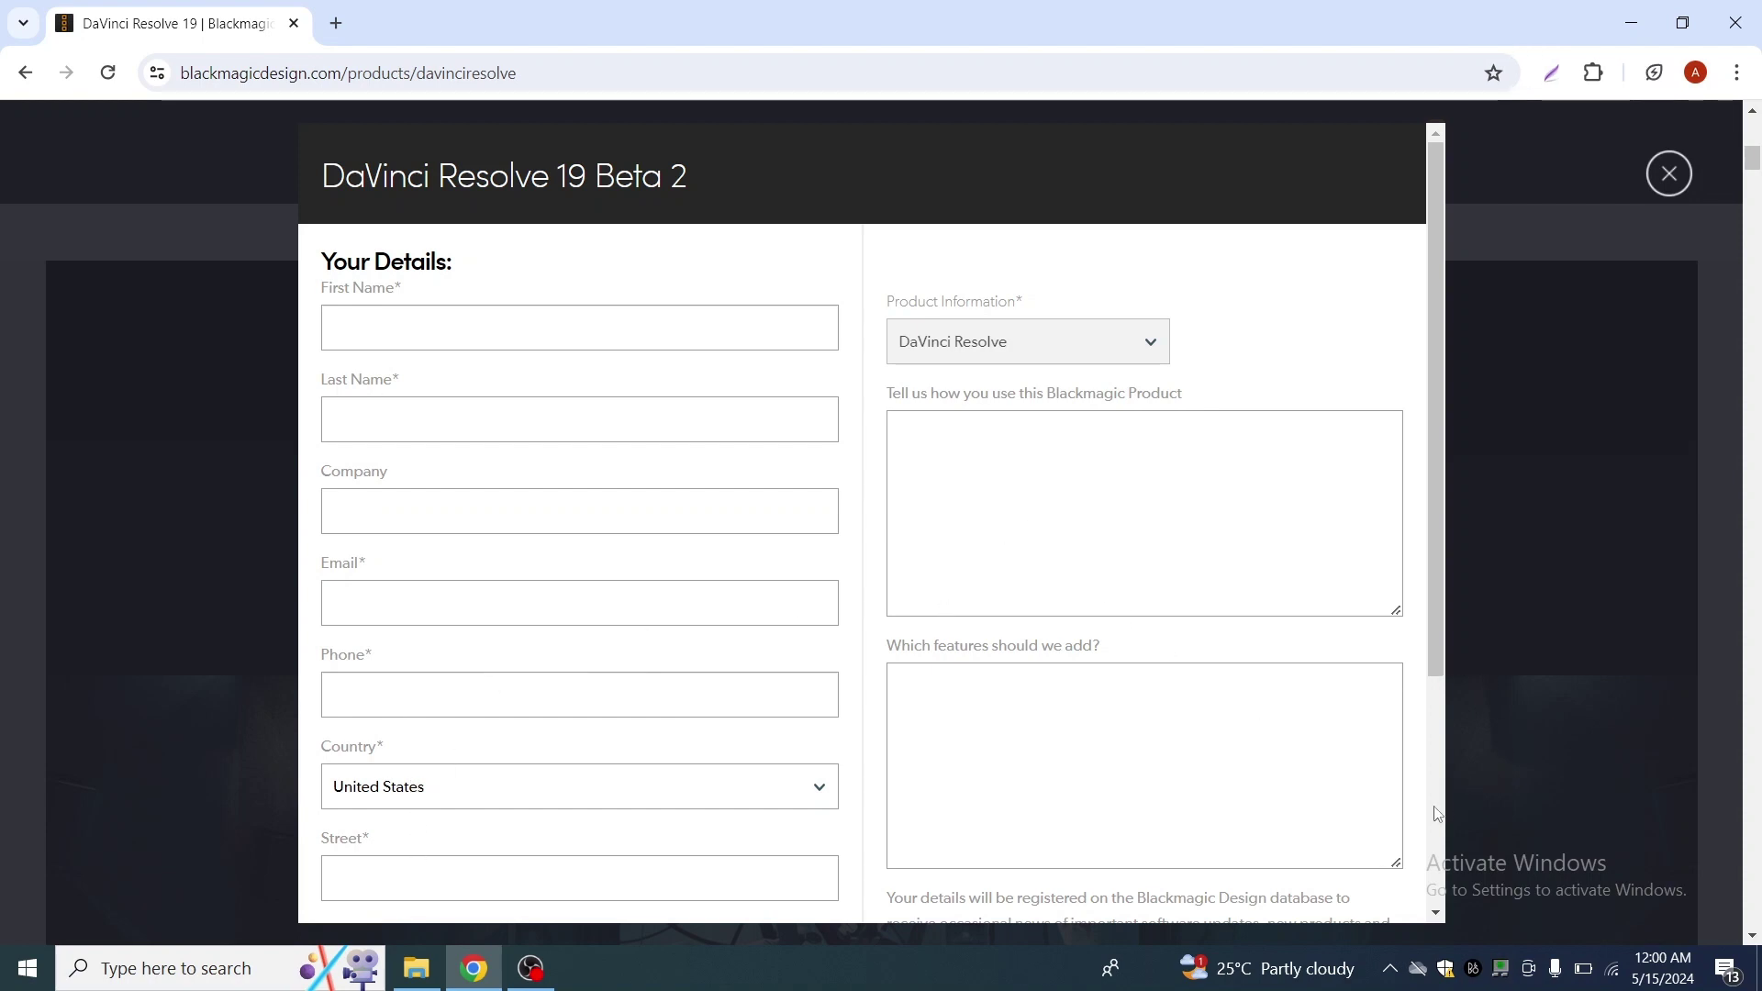
pyautogui.scroll(-4, 1433, 805)
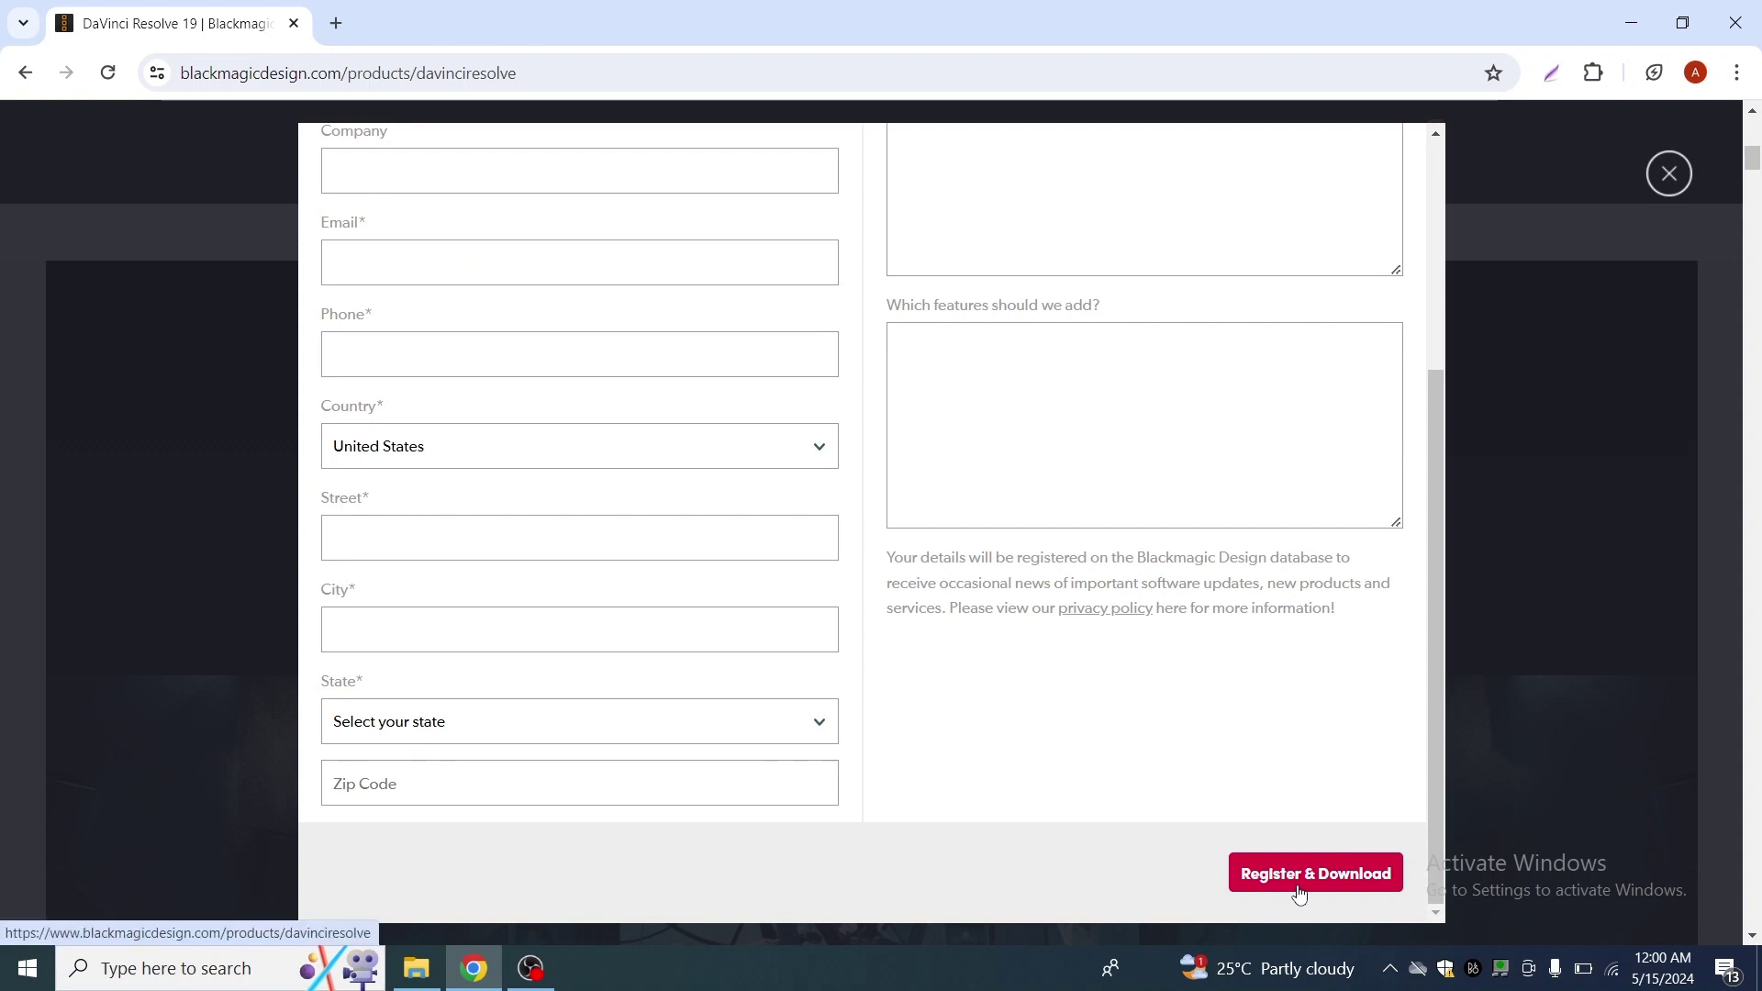
# Dismiss the signup popup, check the zip in D:\DaVinci, then minimize Explorer and Chrome.
pyautogui.click(1668, 175)
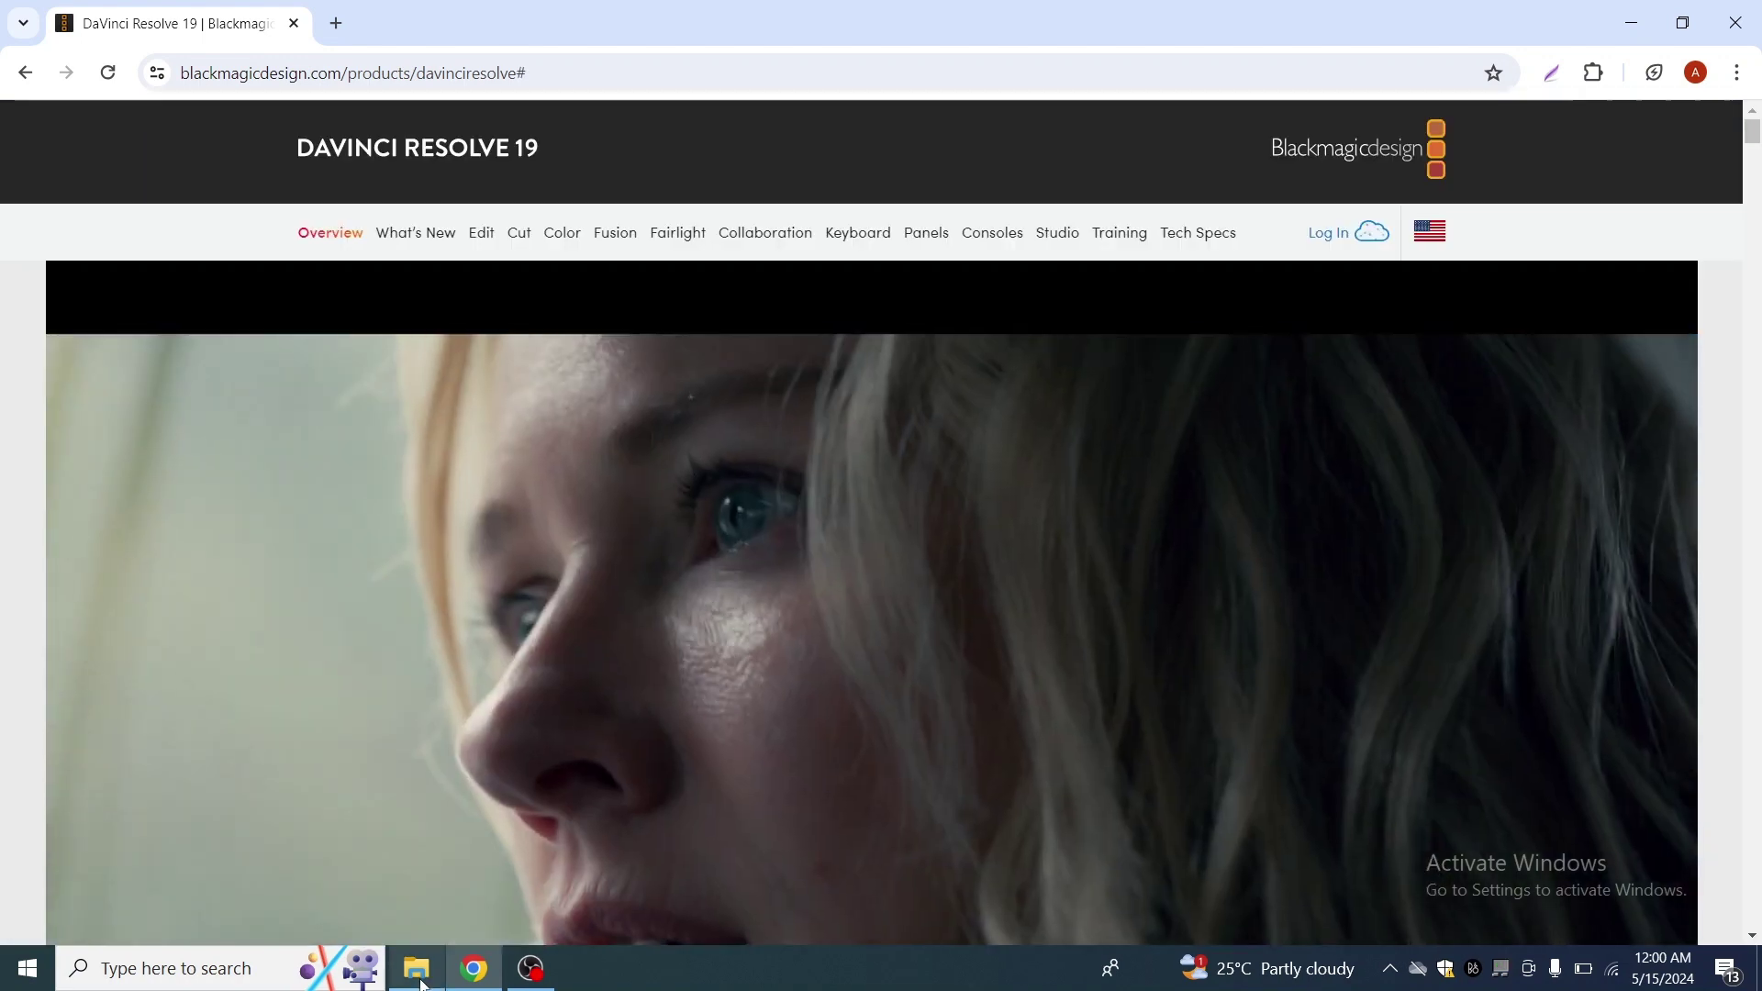
pyautogui.click(416, 968)
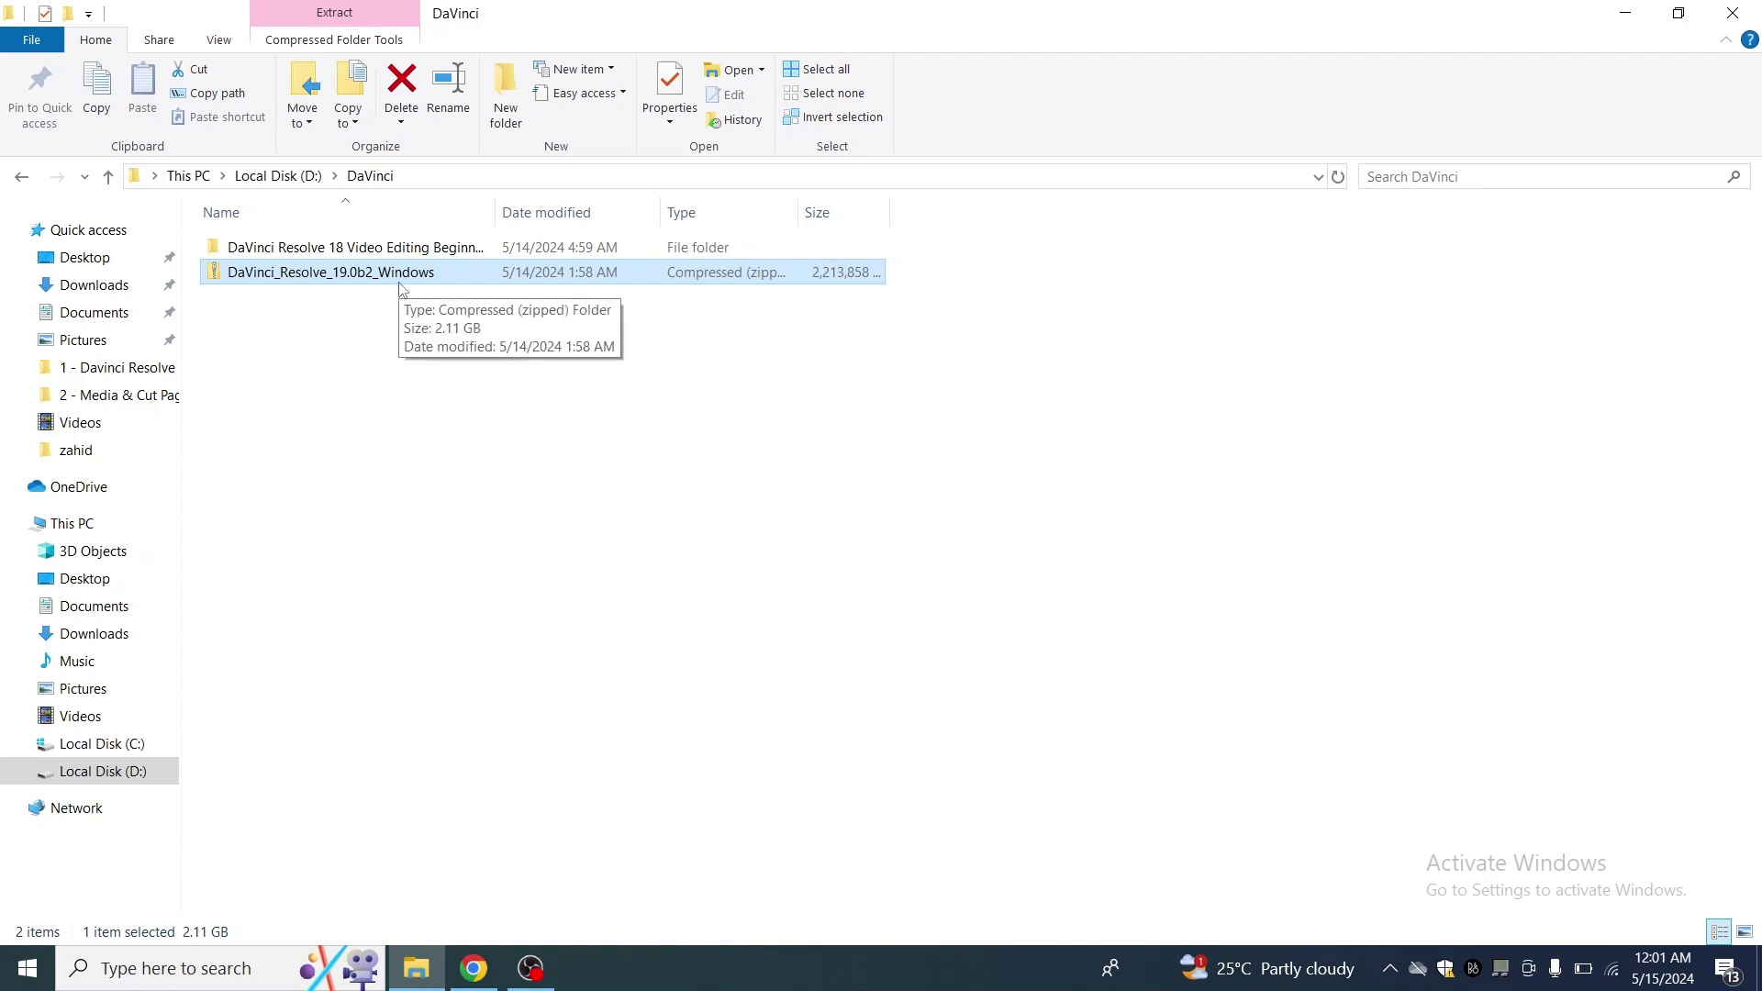
pyautogui.click(1622, 9)
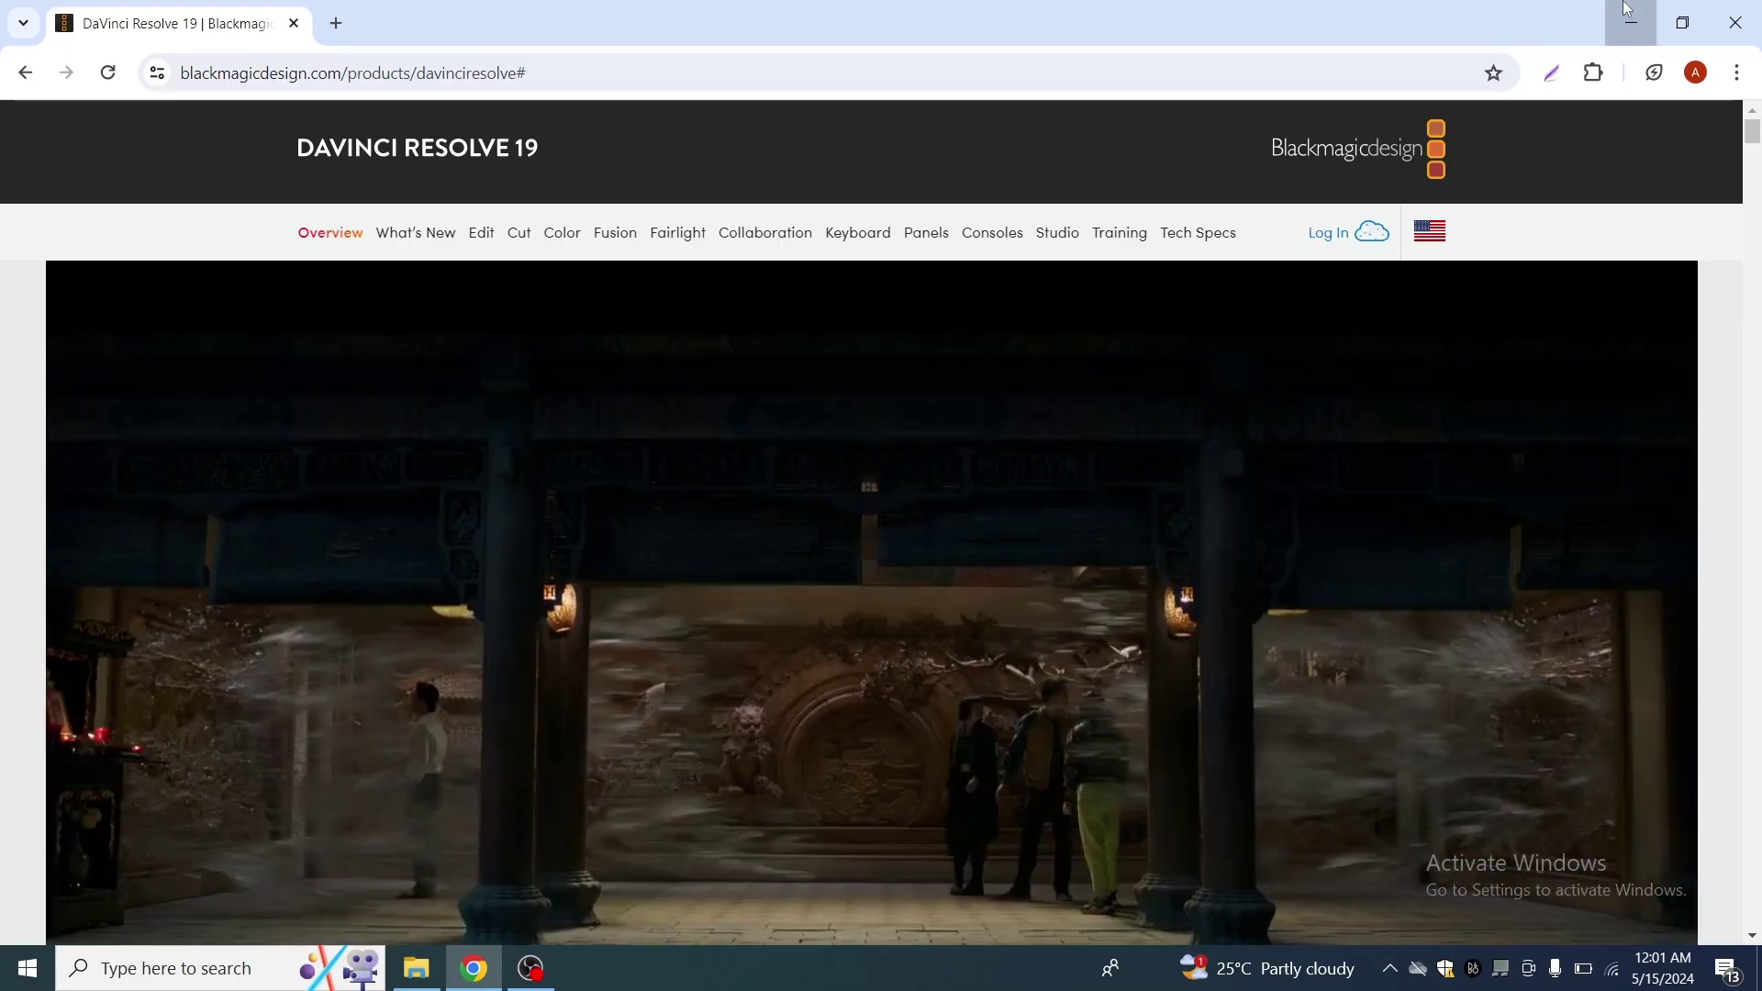
pyautogui.click(1629, 13)
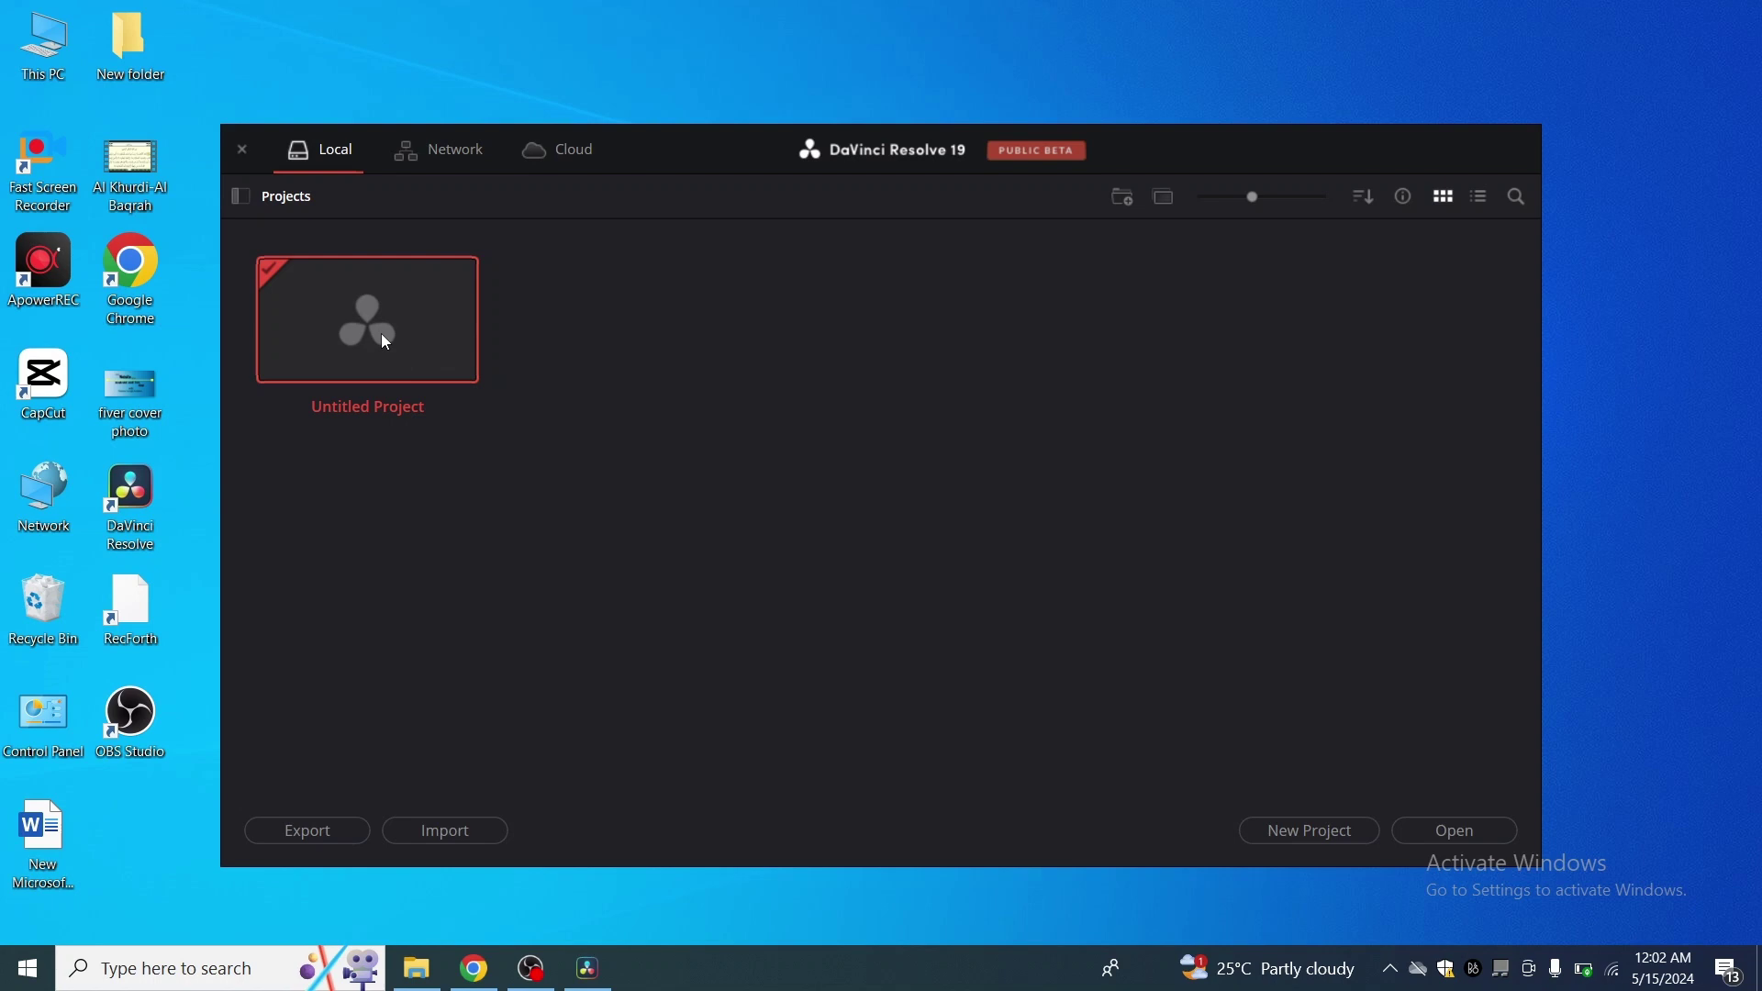
# Create a new project named 'jouney 1' from the Project Manager.
pyautogui.click(1310, 834)
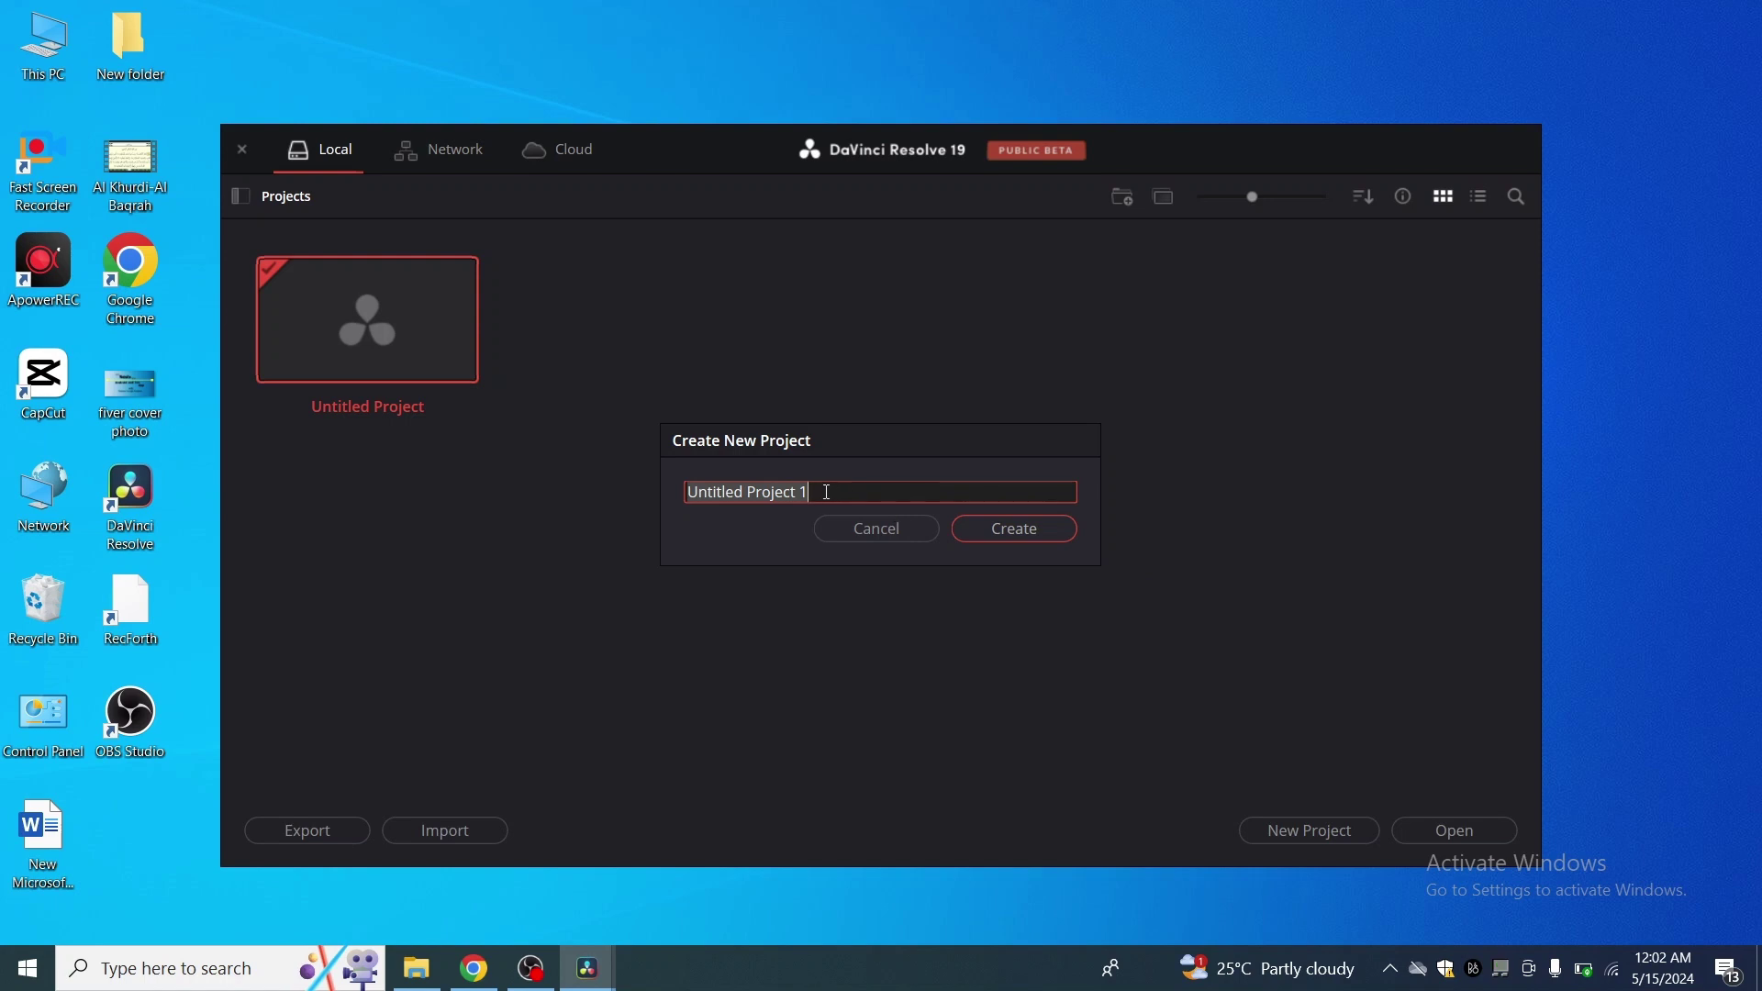
pyautogui.press('BackSpace')
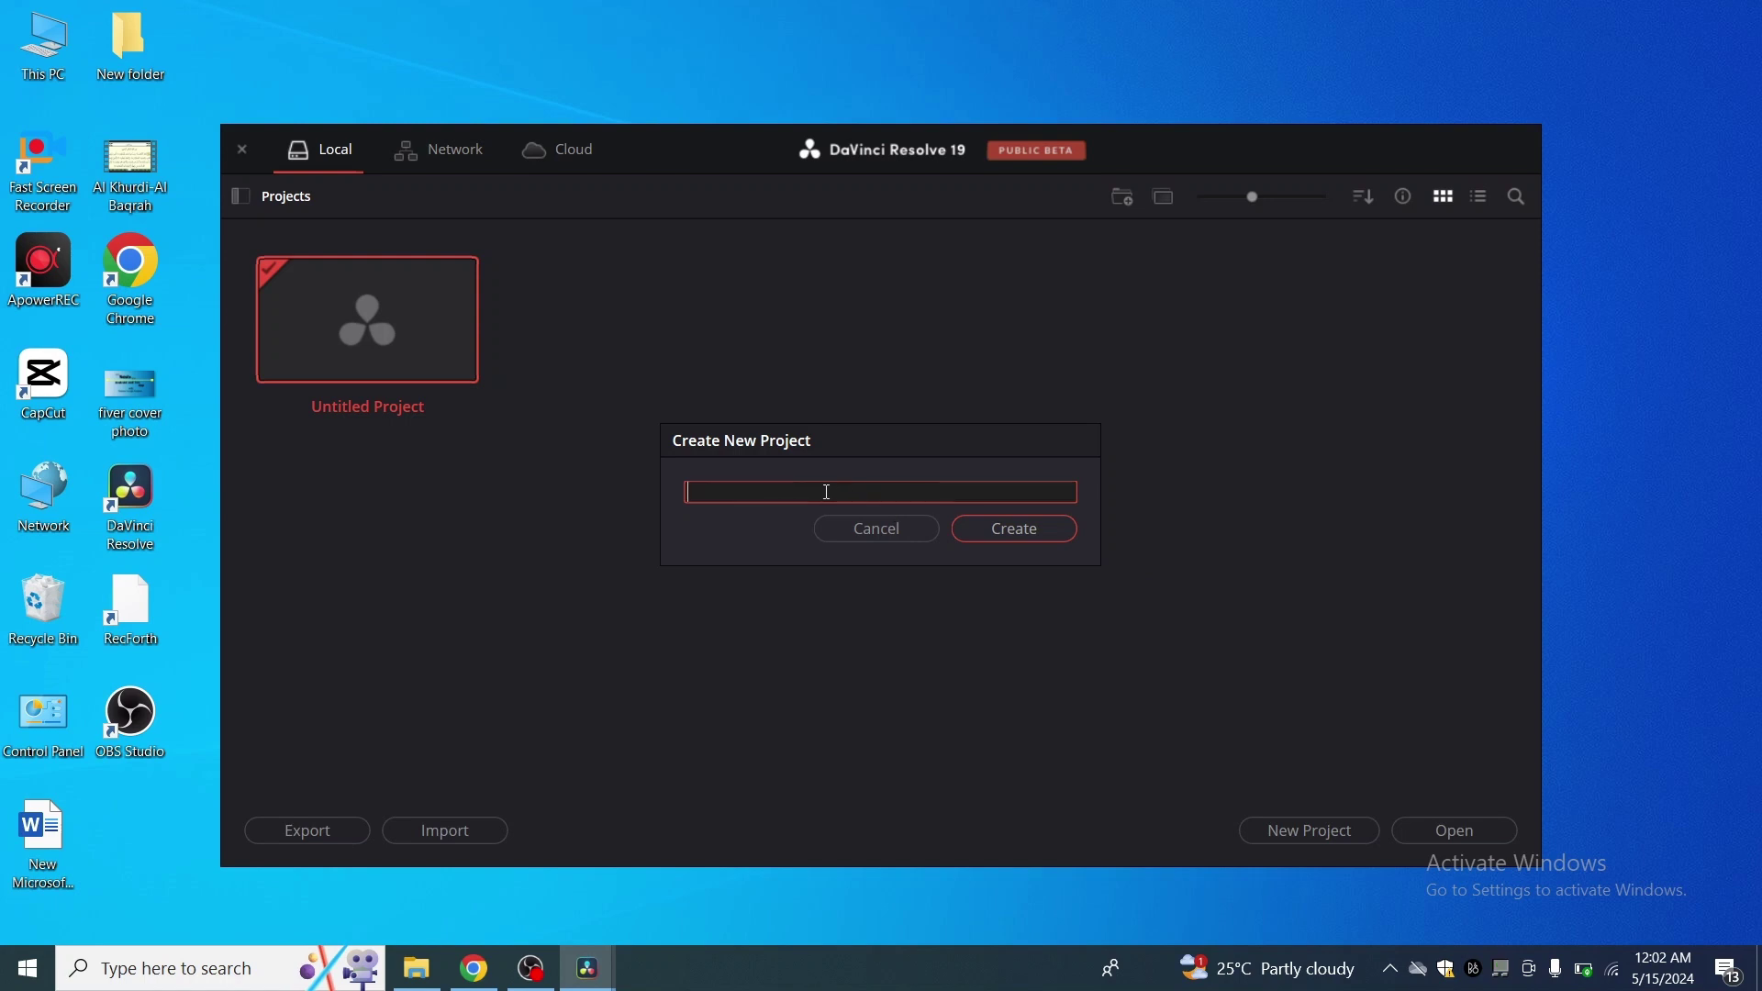
pyautogui.write('j')
pyautogui.write('oune')
pyautogui.write('y 1')
pyautogui.click(1016, 536)
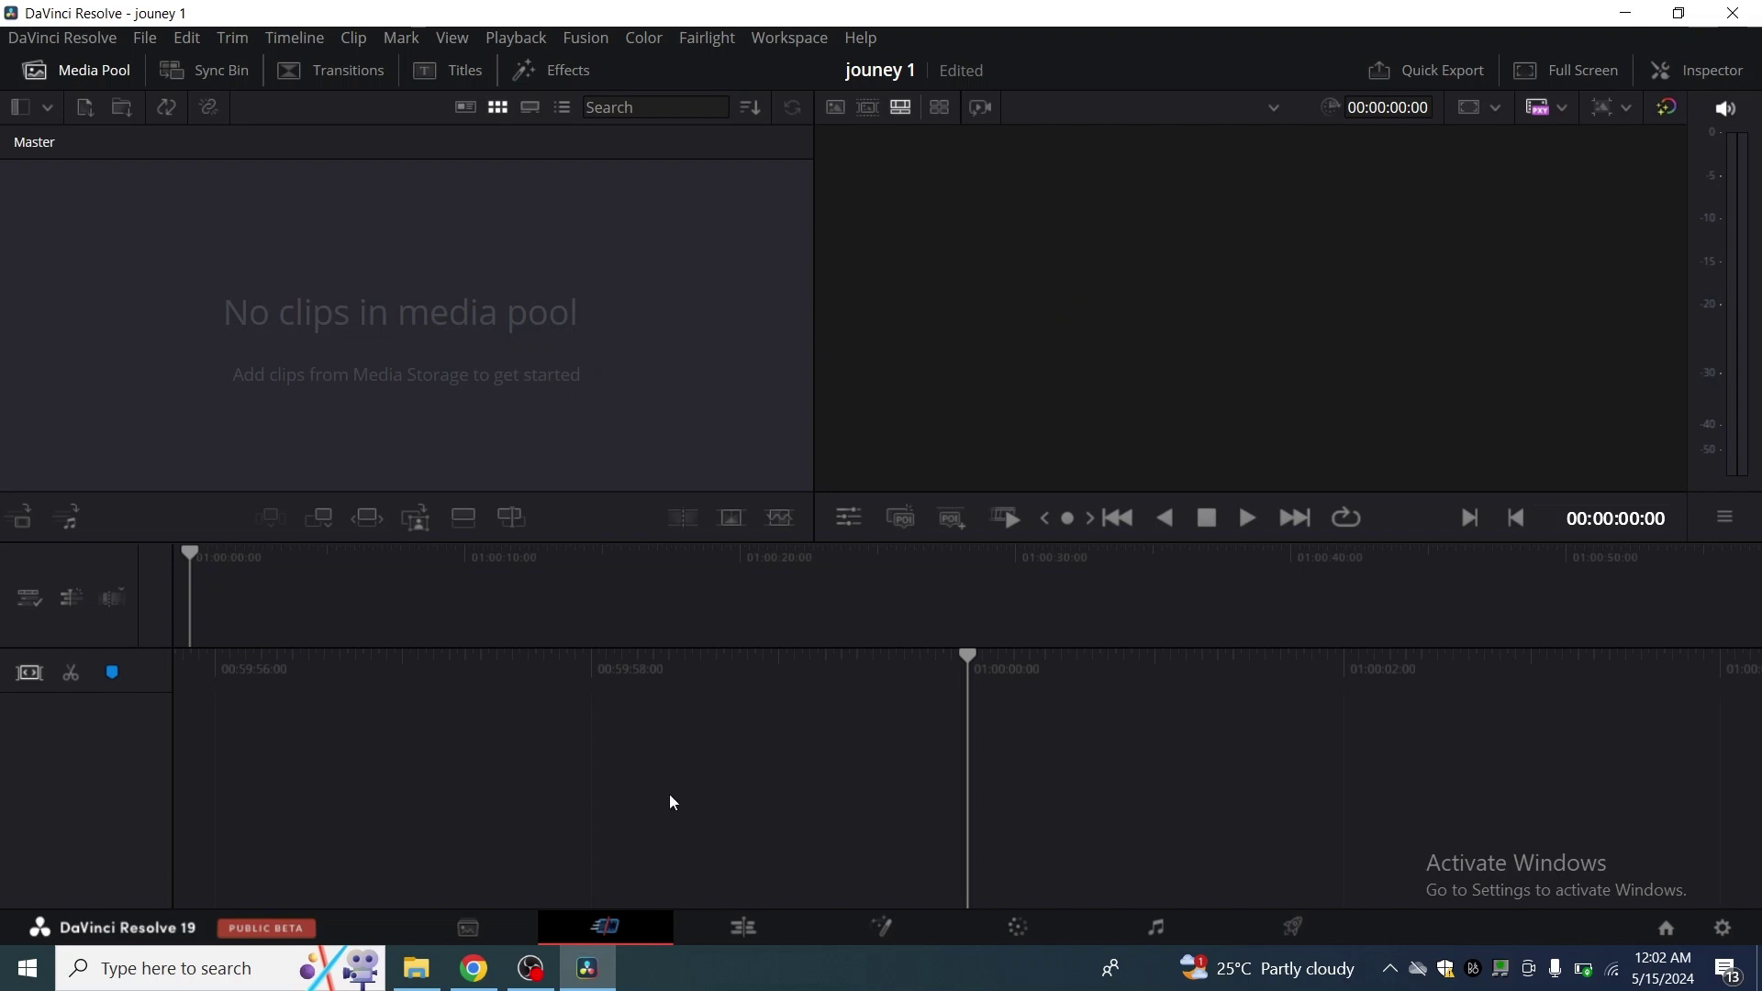
# Step through the Media and Cut pages, ending on the Edit page.
pyautogui.click(468, 926)
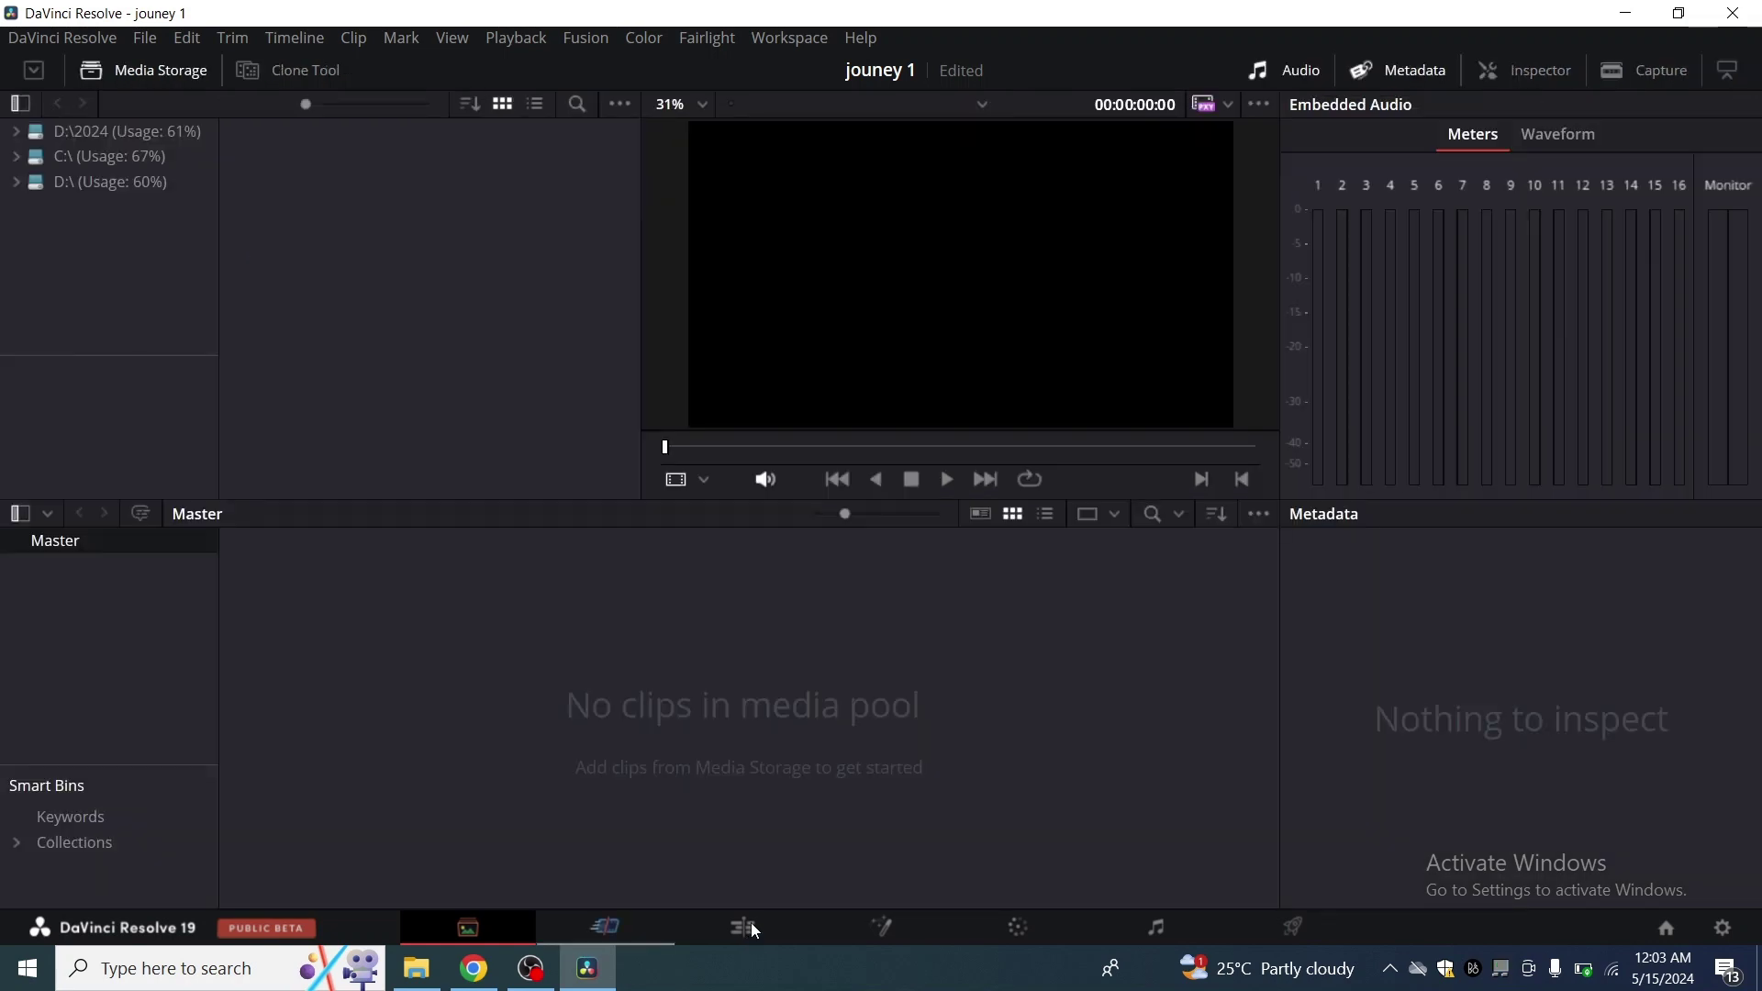
pyautogui.click(613, 927)
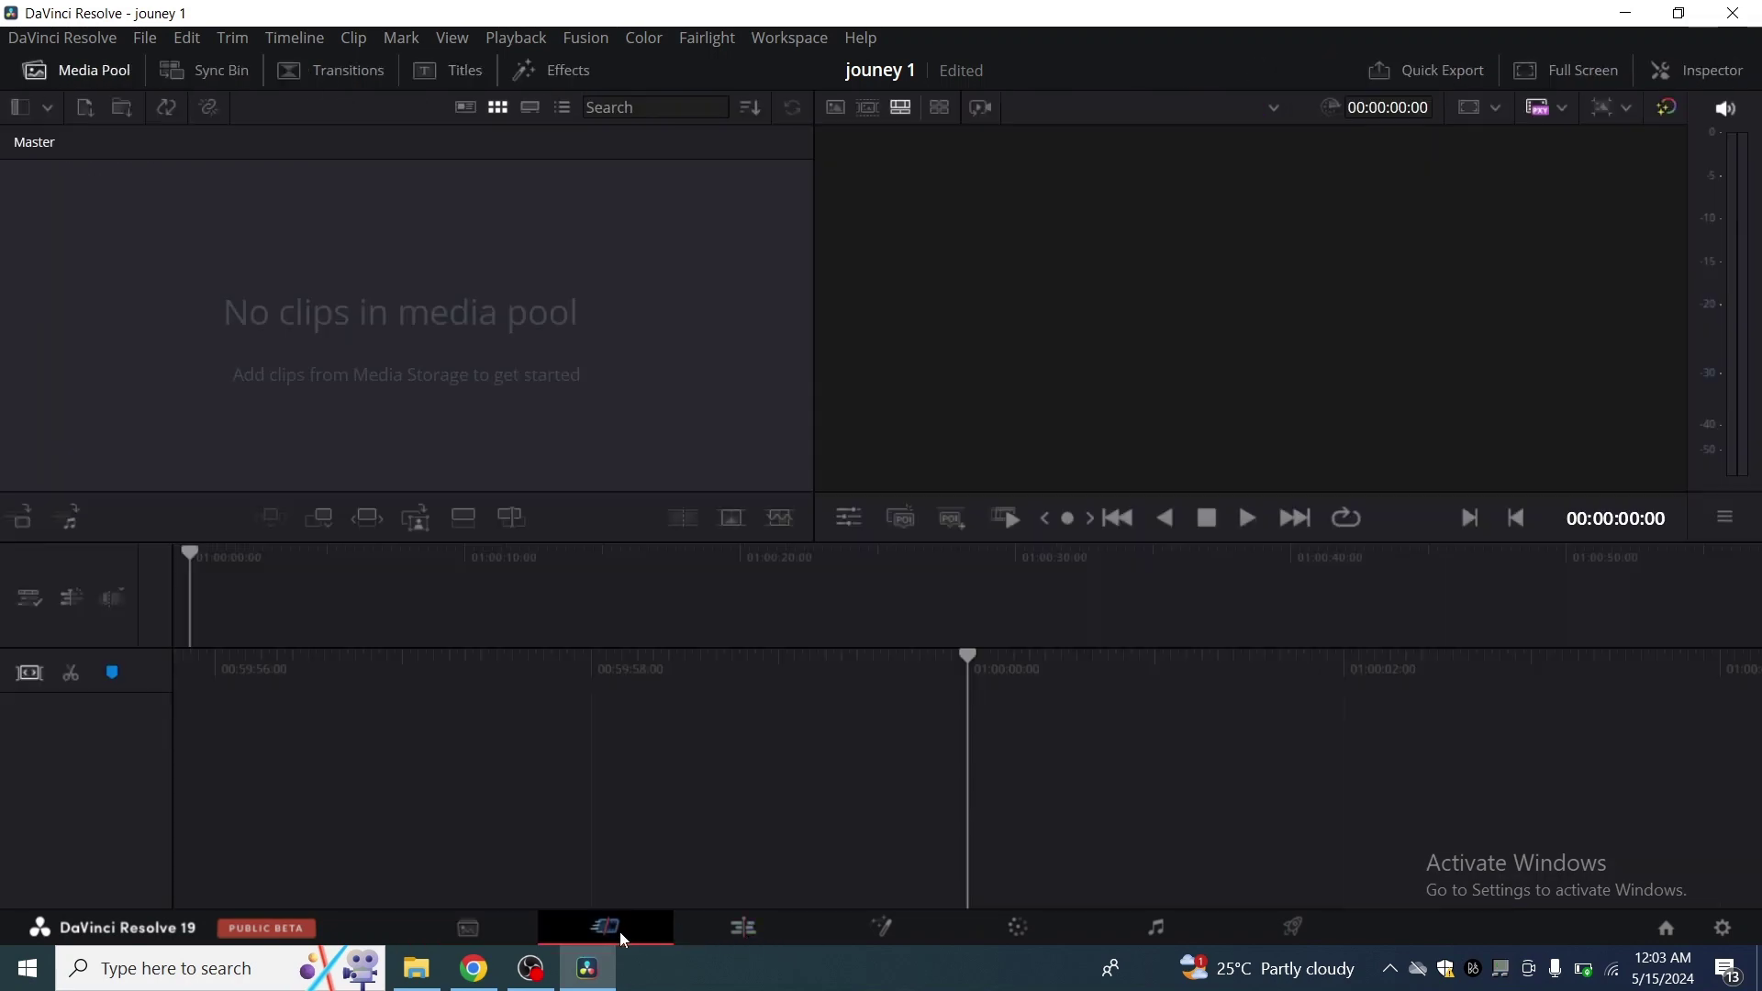
pyautogui.click(735, 928)
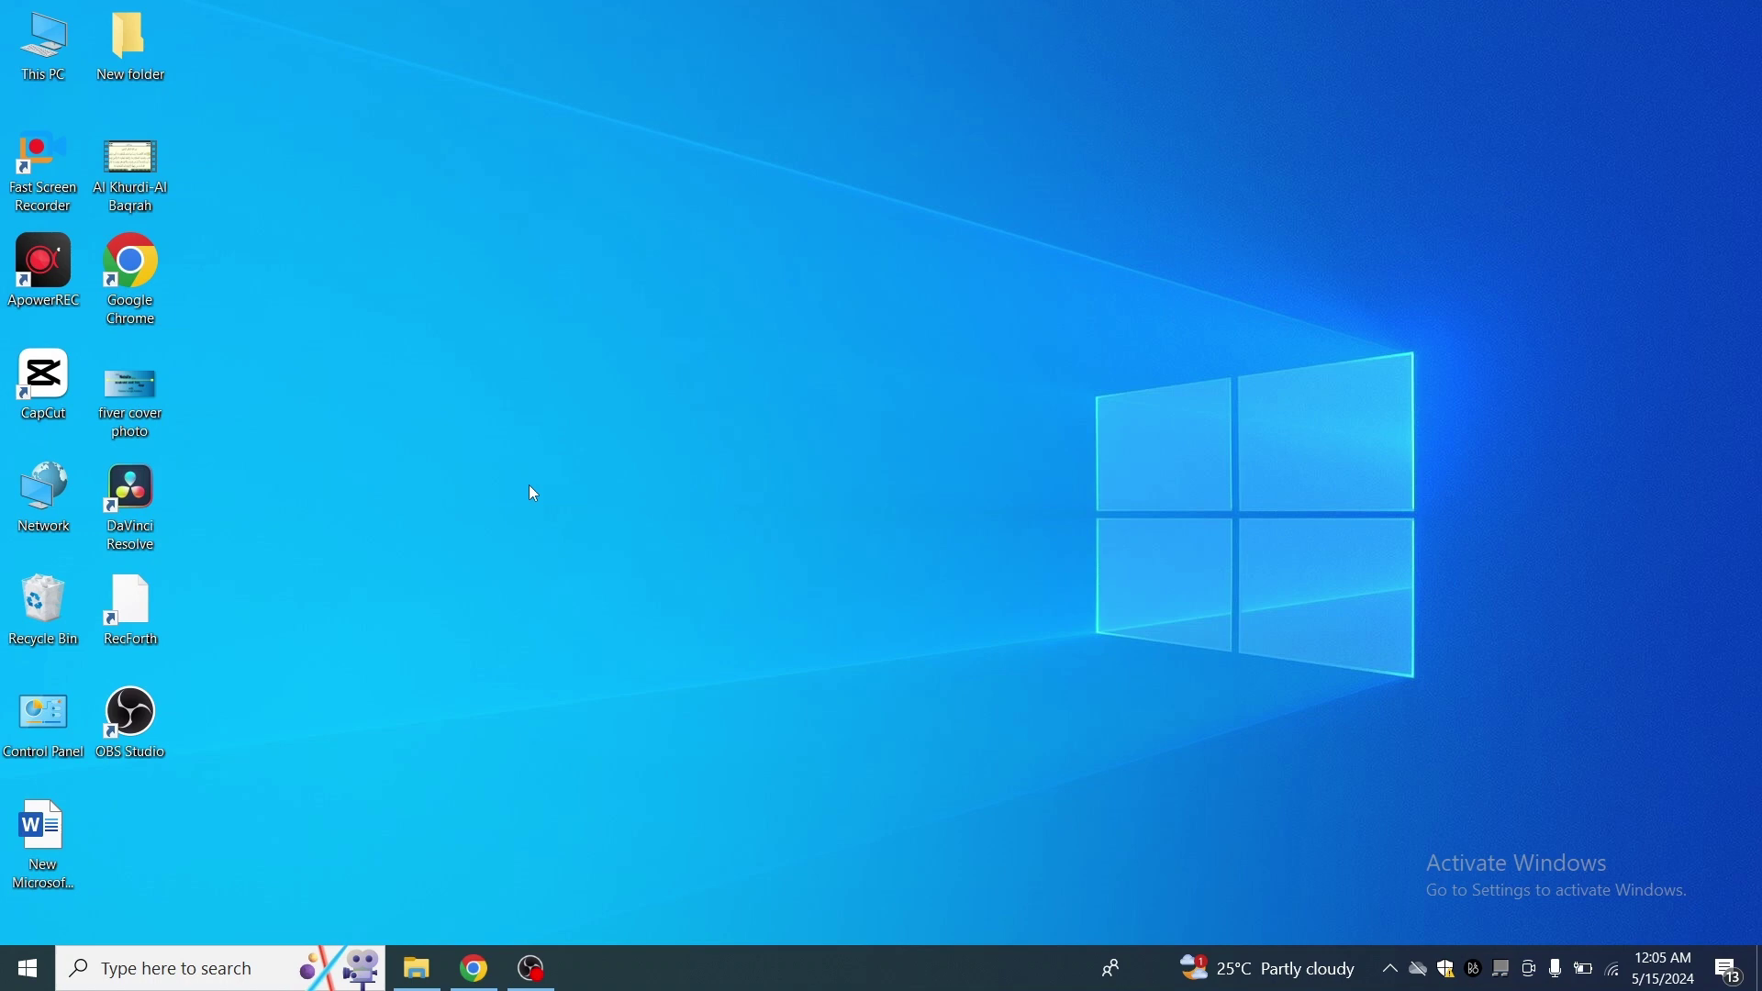
# Refresh the desktop from its right-click menu and launch CapCut from its shortcut.
pyautogui.click(28, 968)
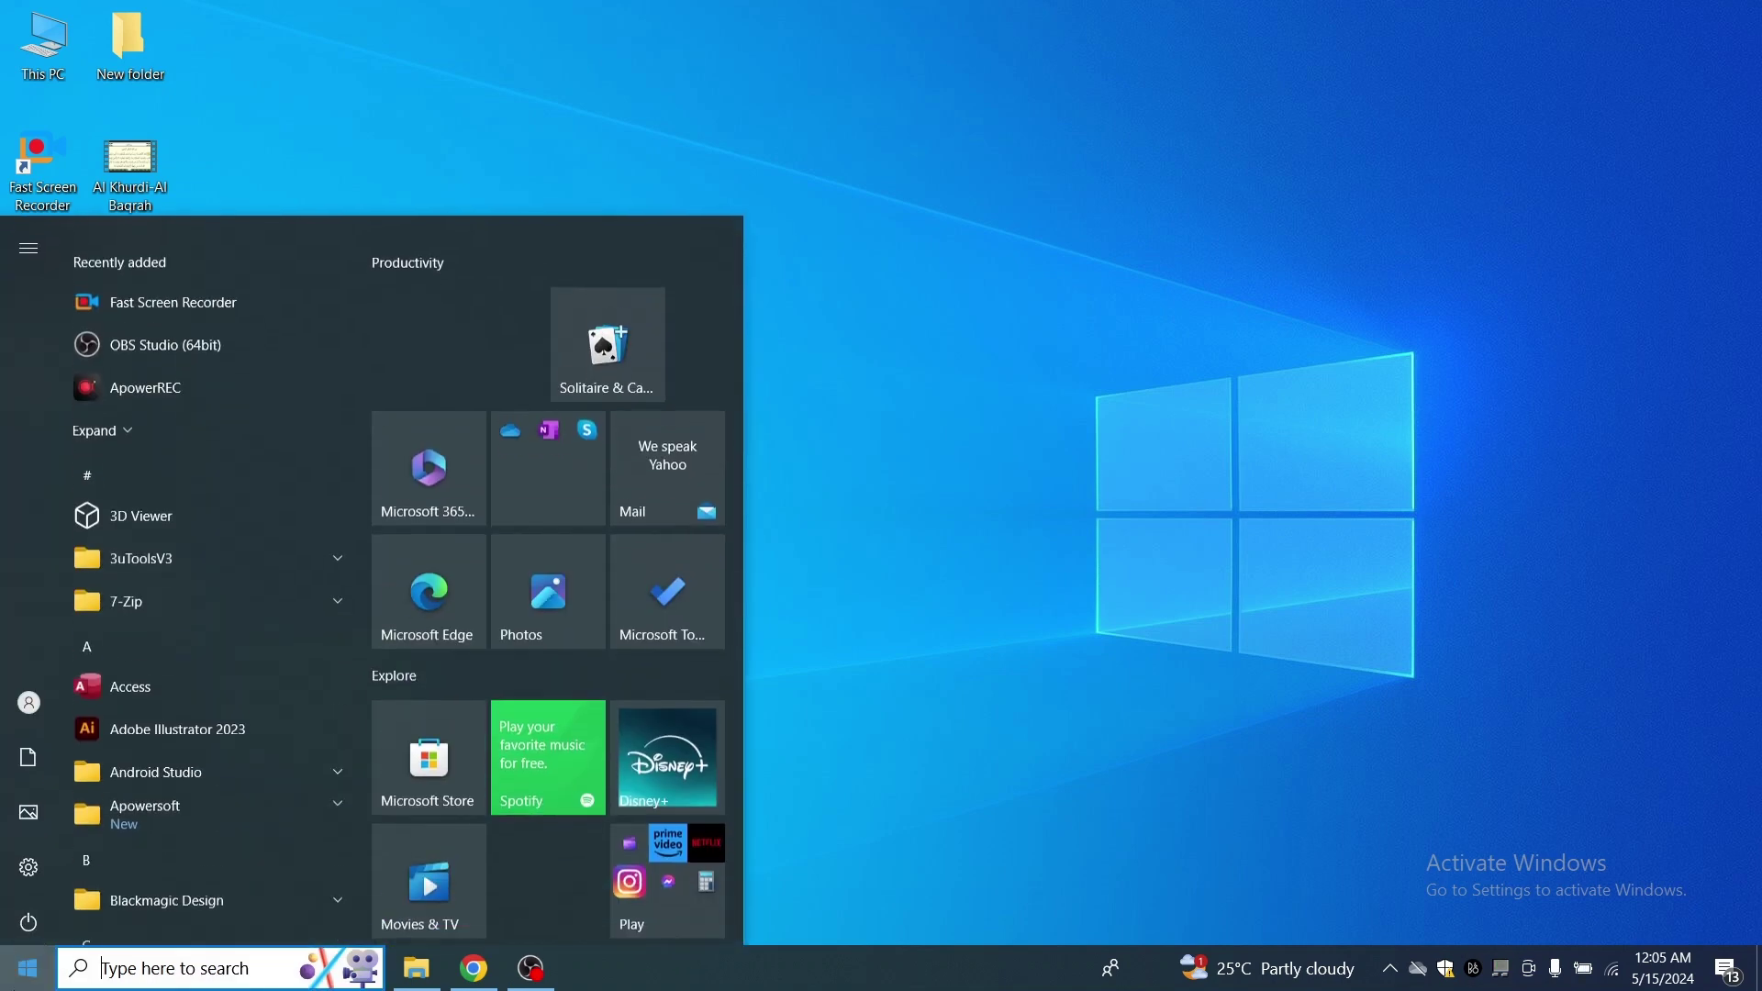
pyautogui.click(835, 511)
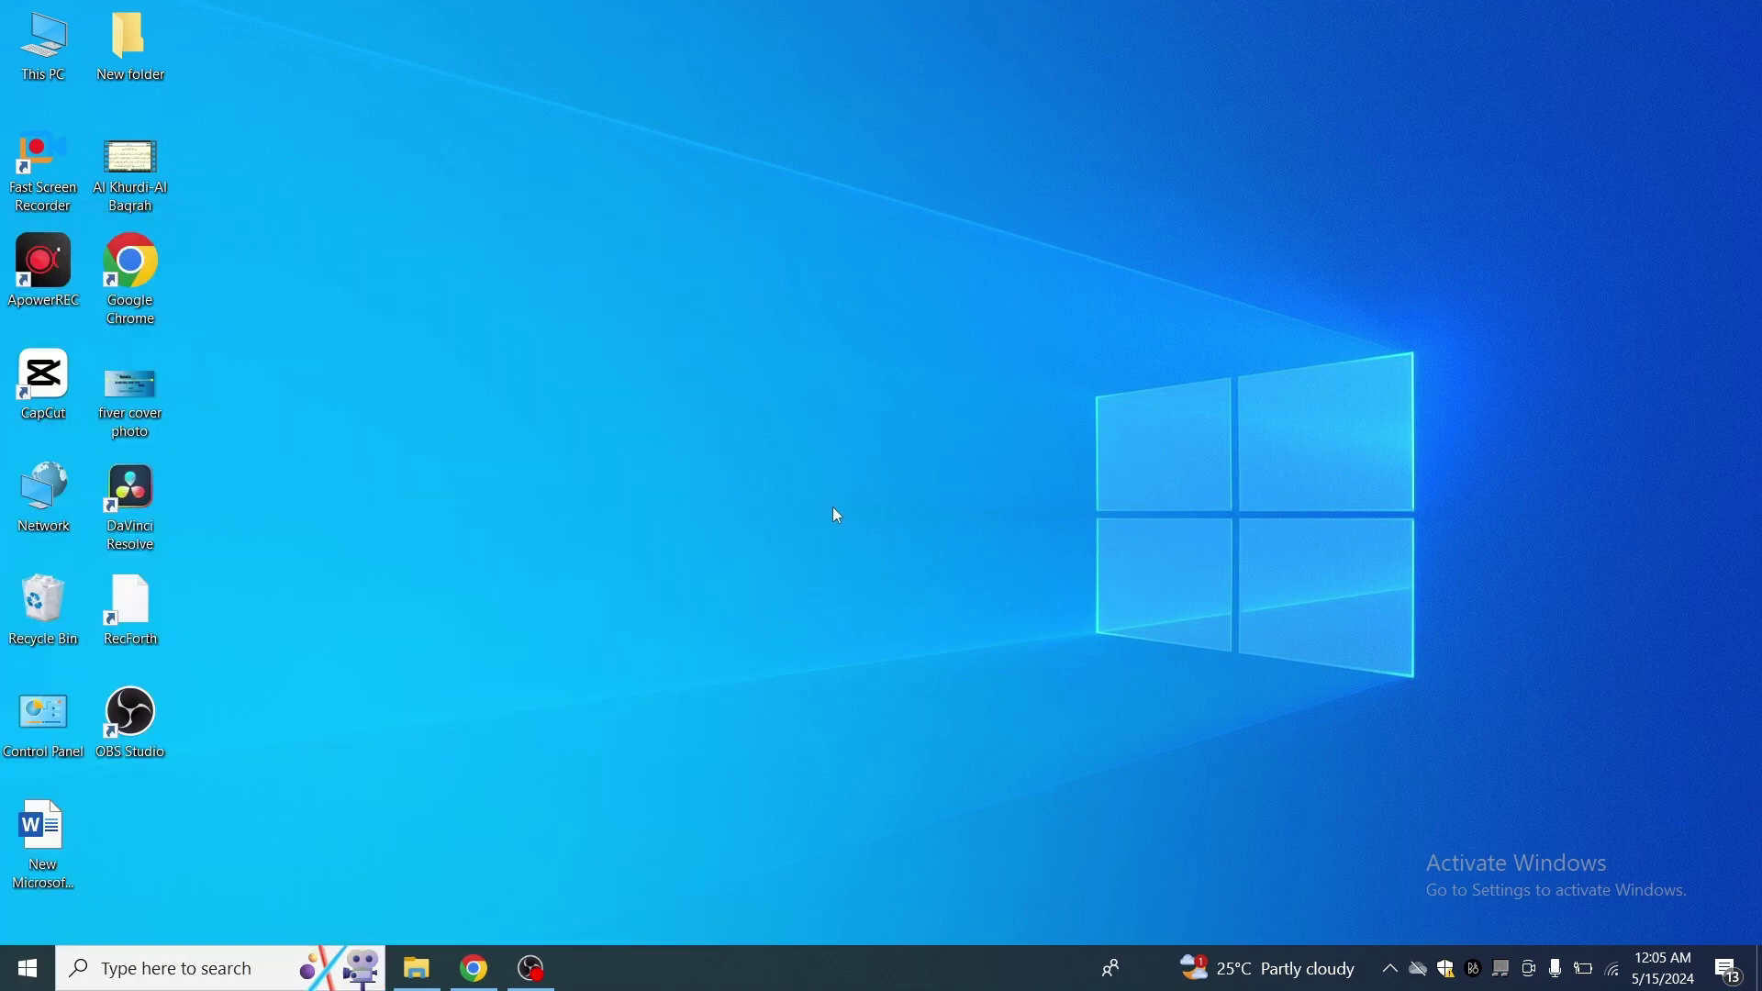
pyautogui.rightClick(243, 353)
pyautogui.click(303, 416)
pyautogui.doubleClick(39, 407)
pyautogui.click(476, 371)
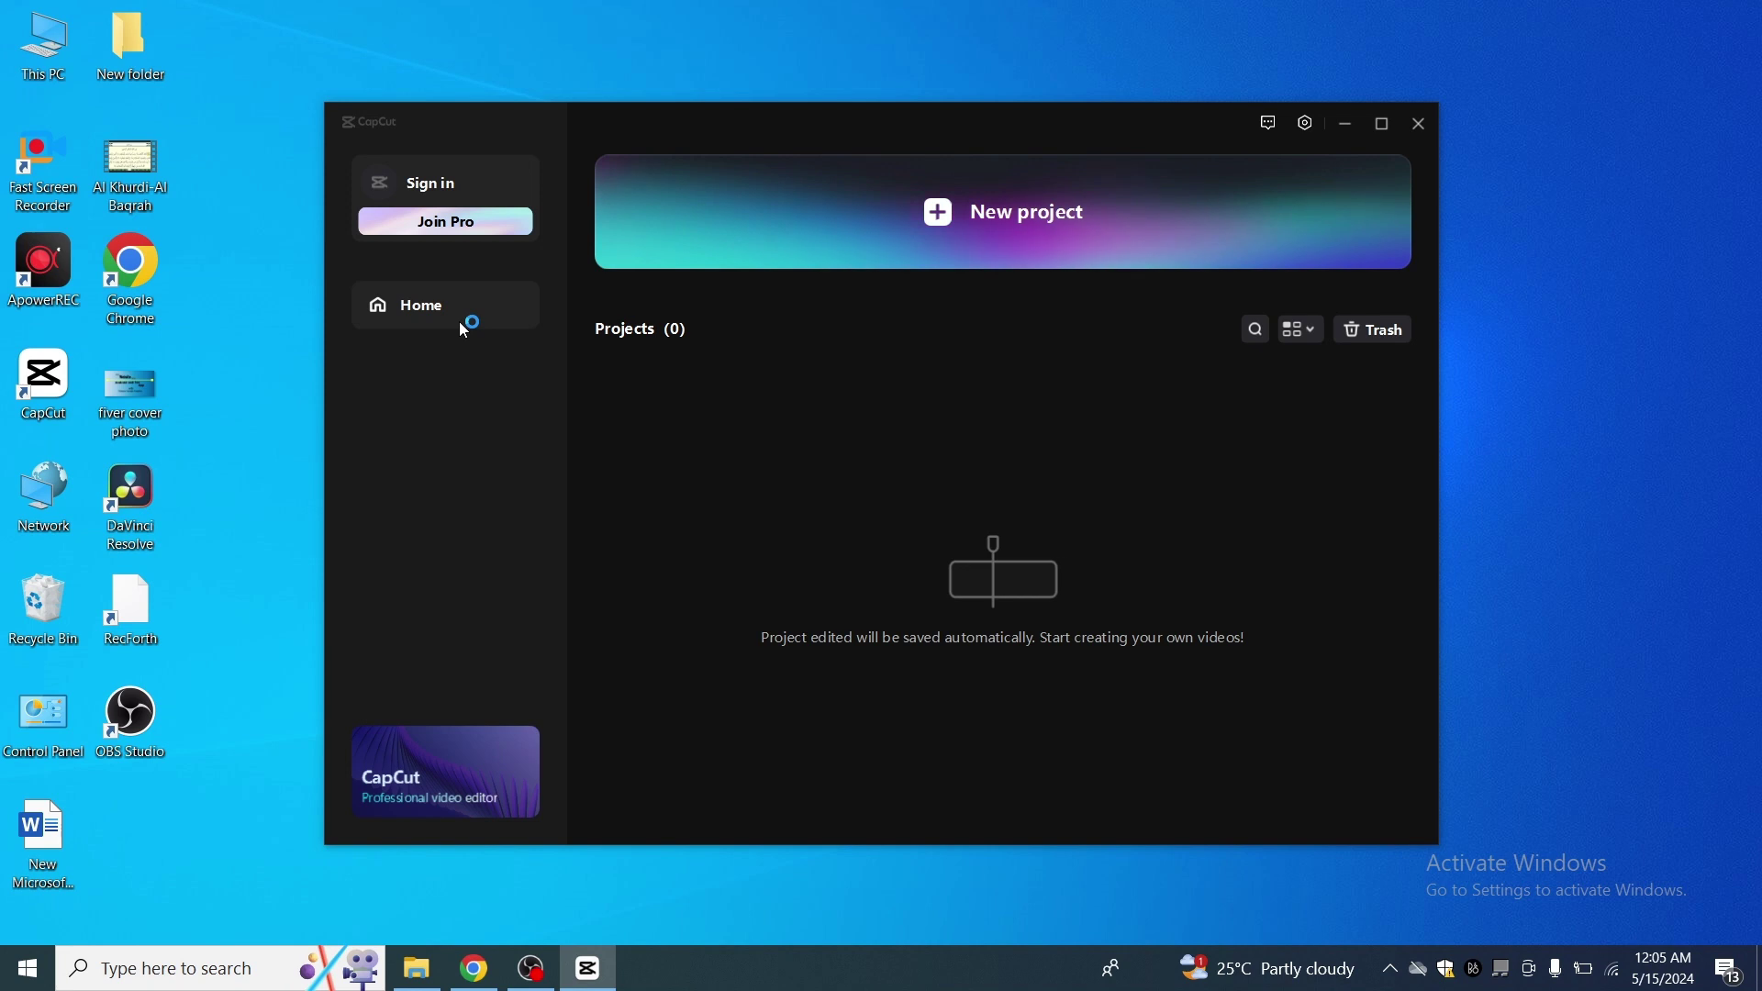
# Start a new CapCut project named 0515 and close OBS from its taskbar preview.
pyautogui.click(971, 213)
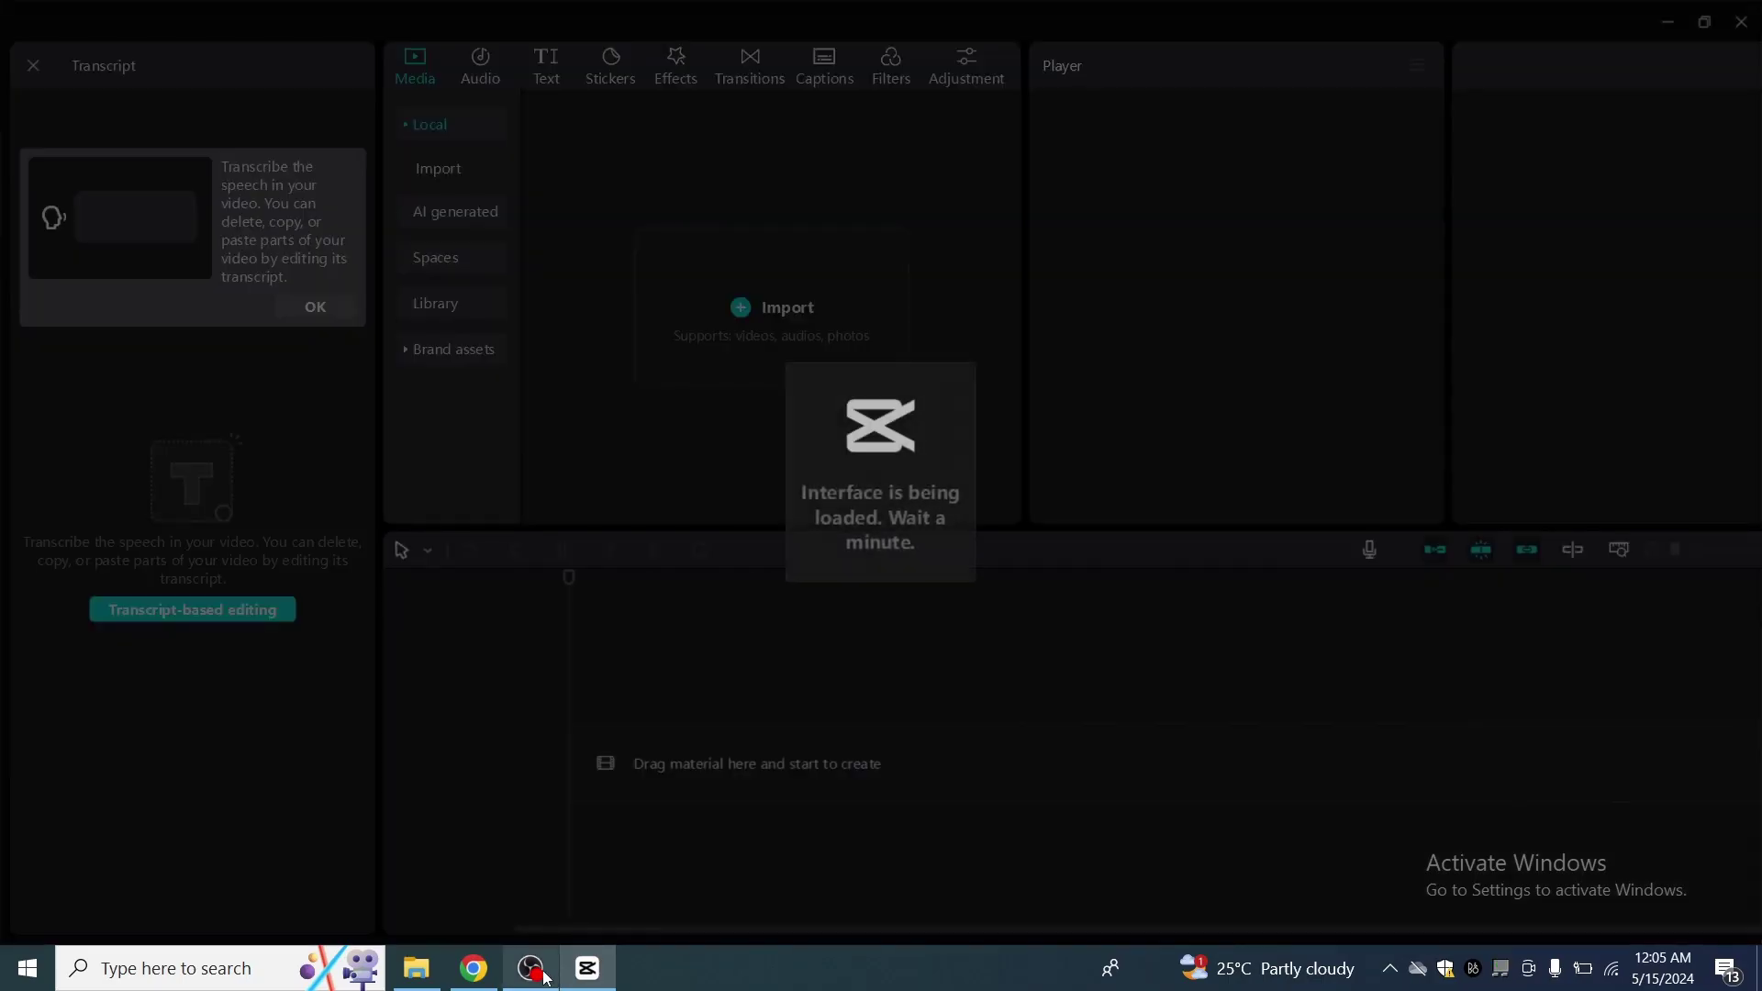
pyautogui.moveTo(541, 971)
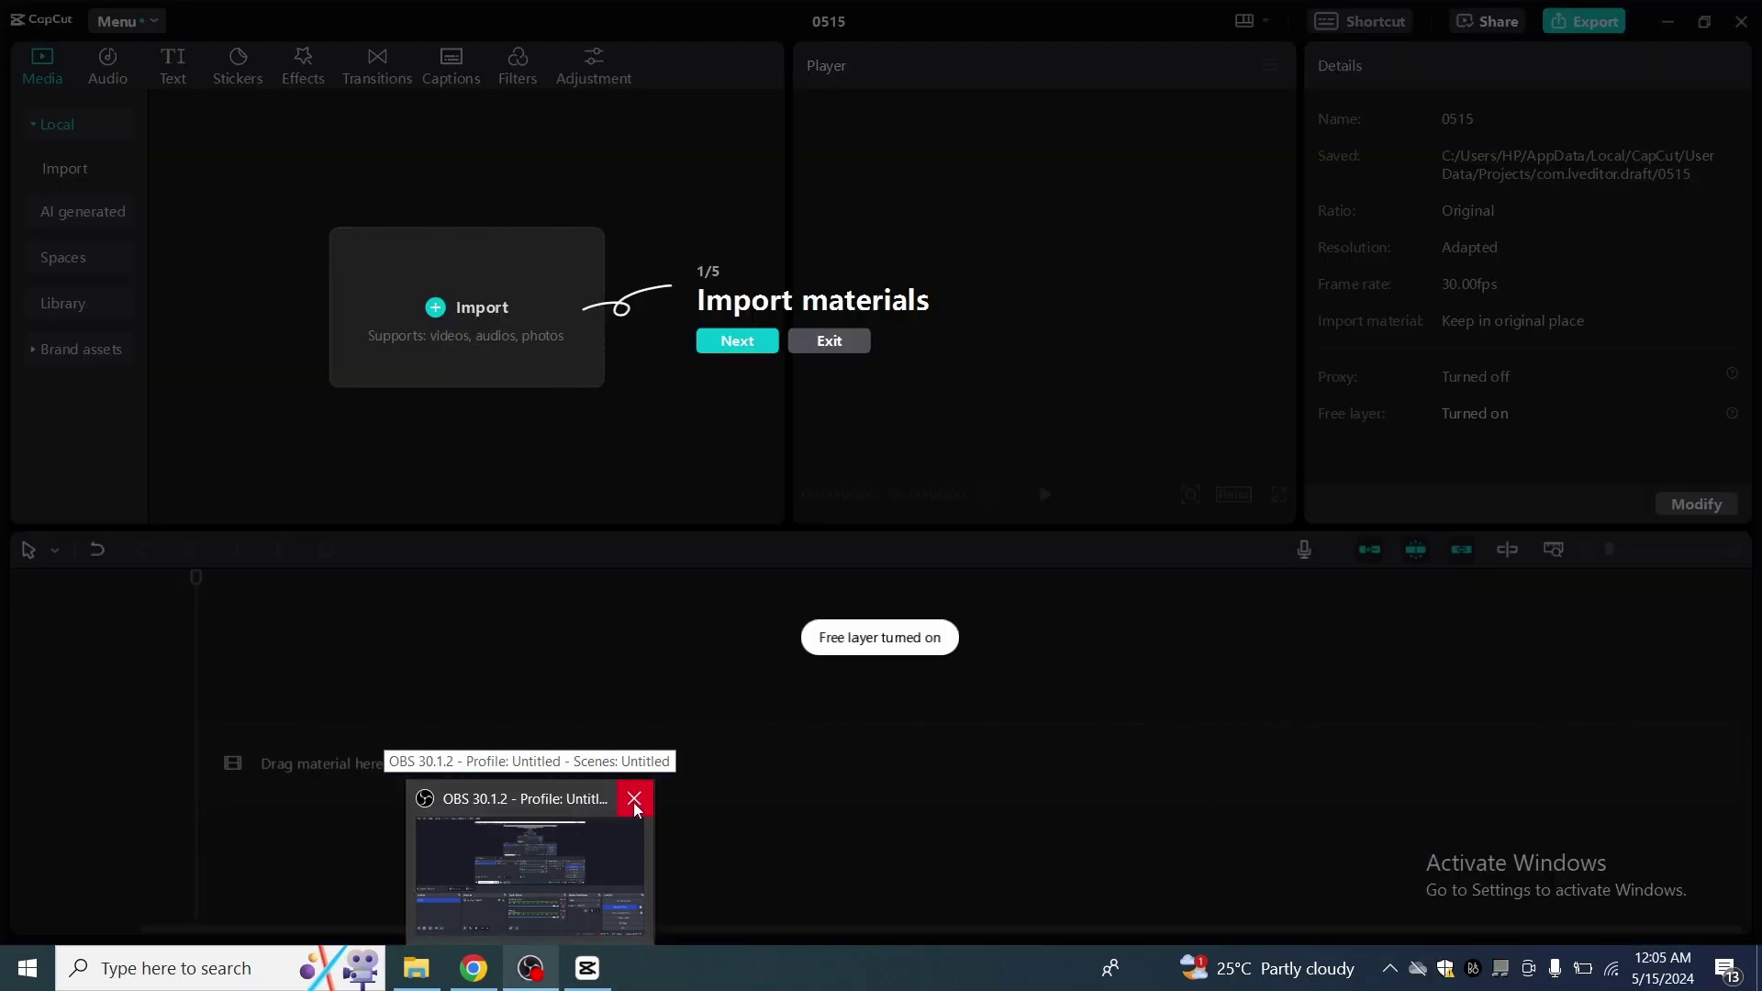
pyautogui.click(634, 804)
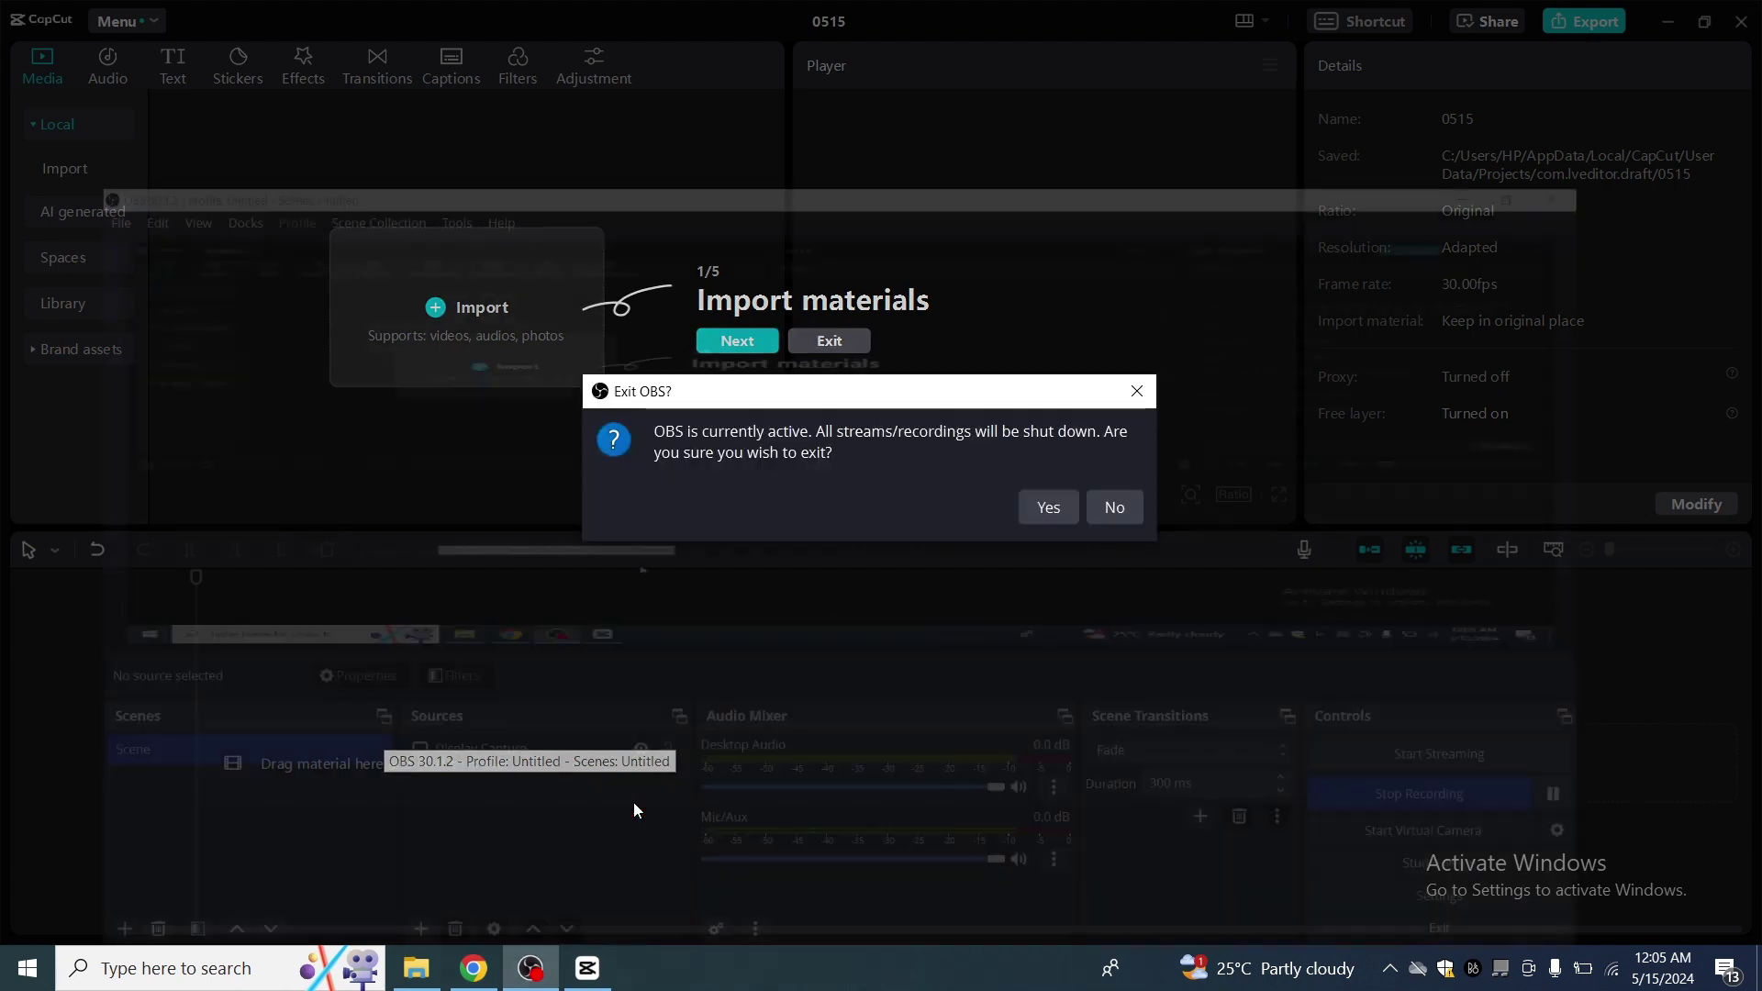